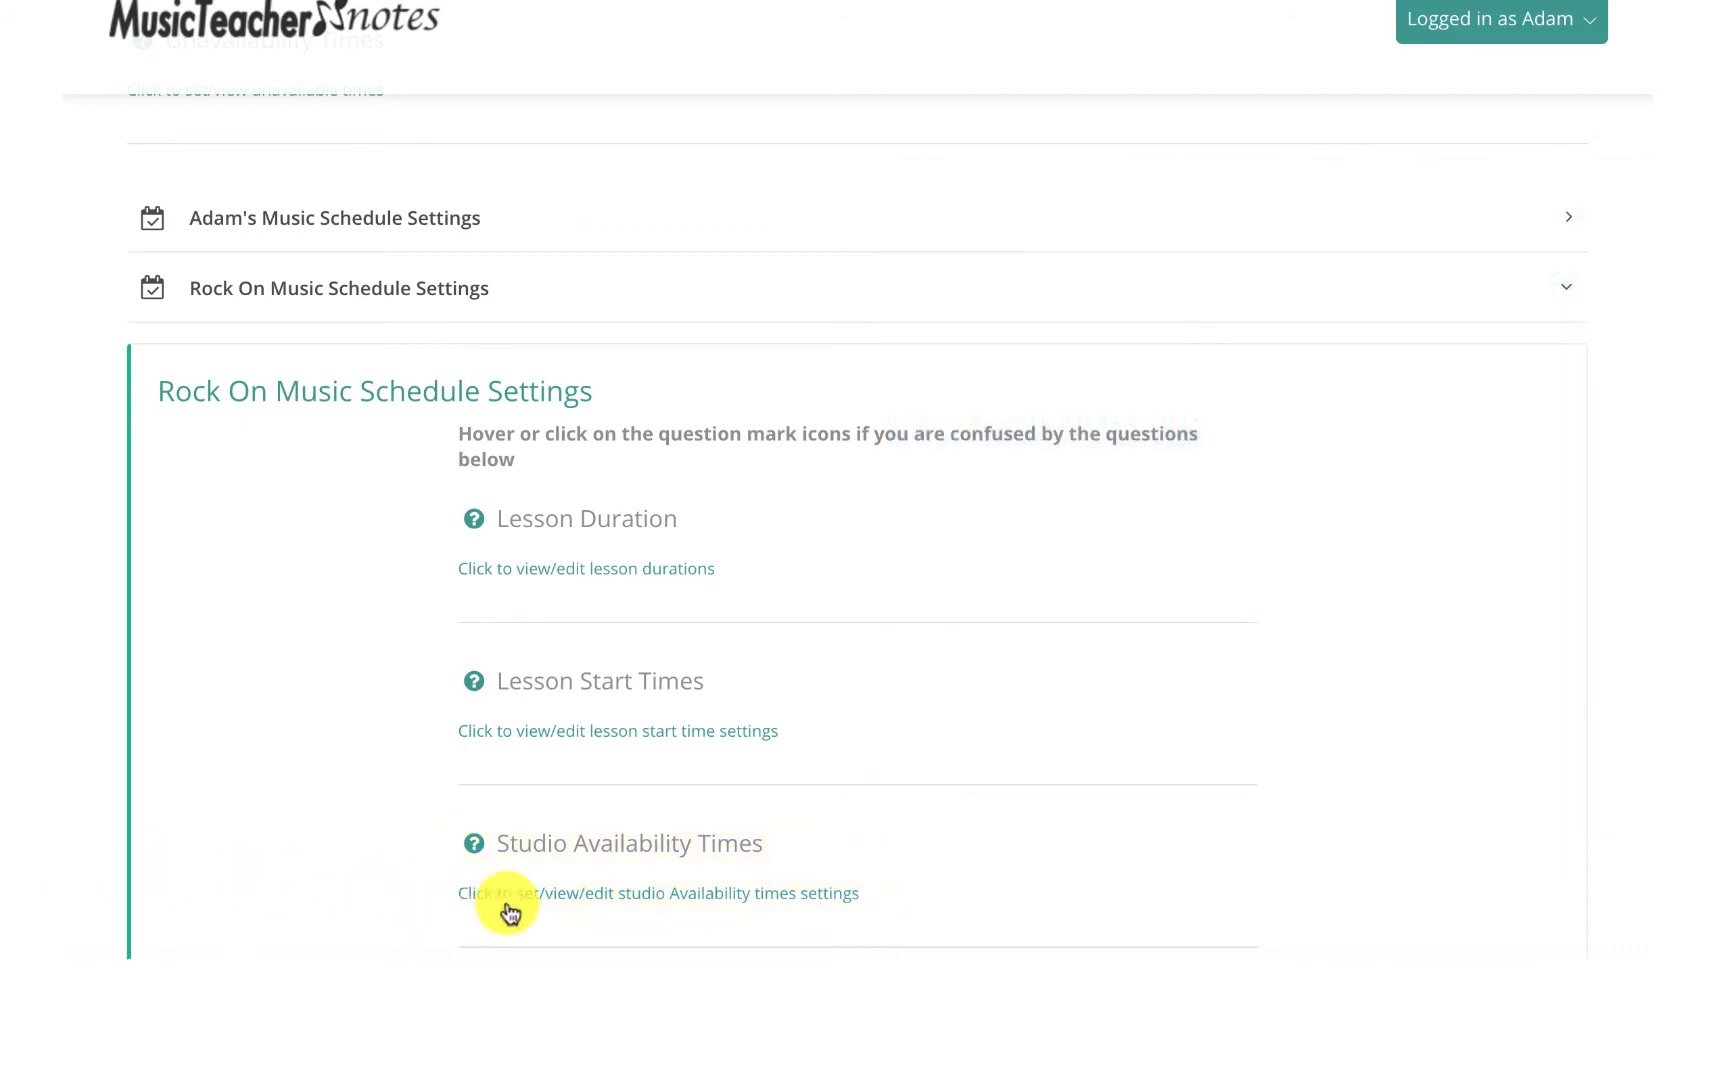
Open the studio availability times settings for Rock On Music and mark Mondays as available to teach.
click(521, 900)
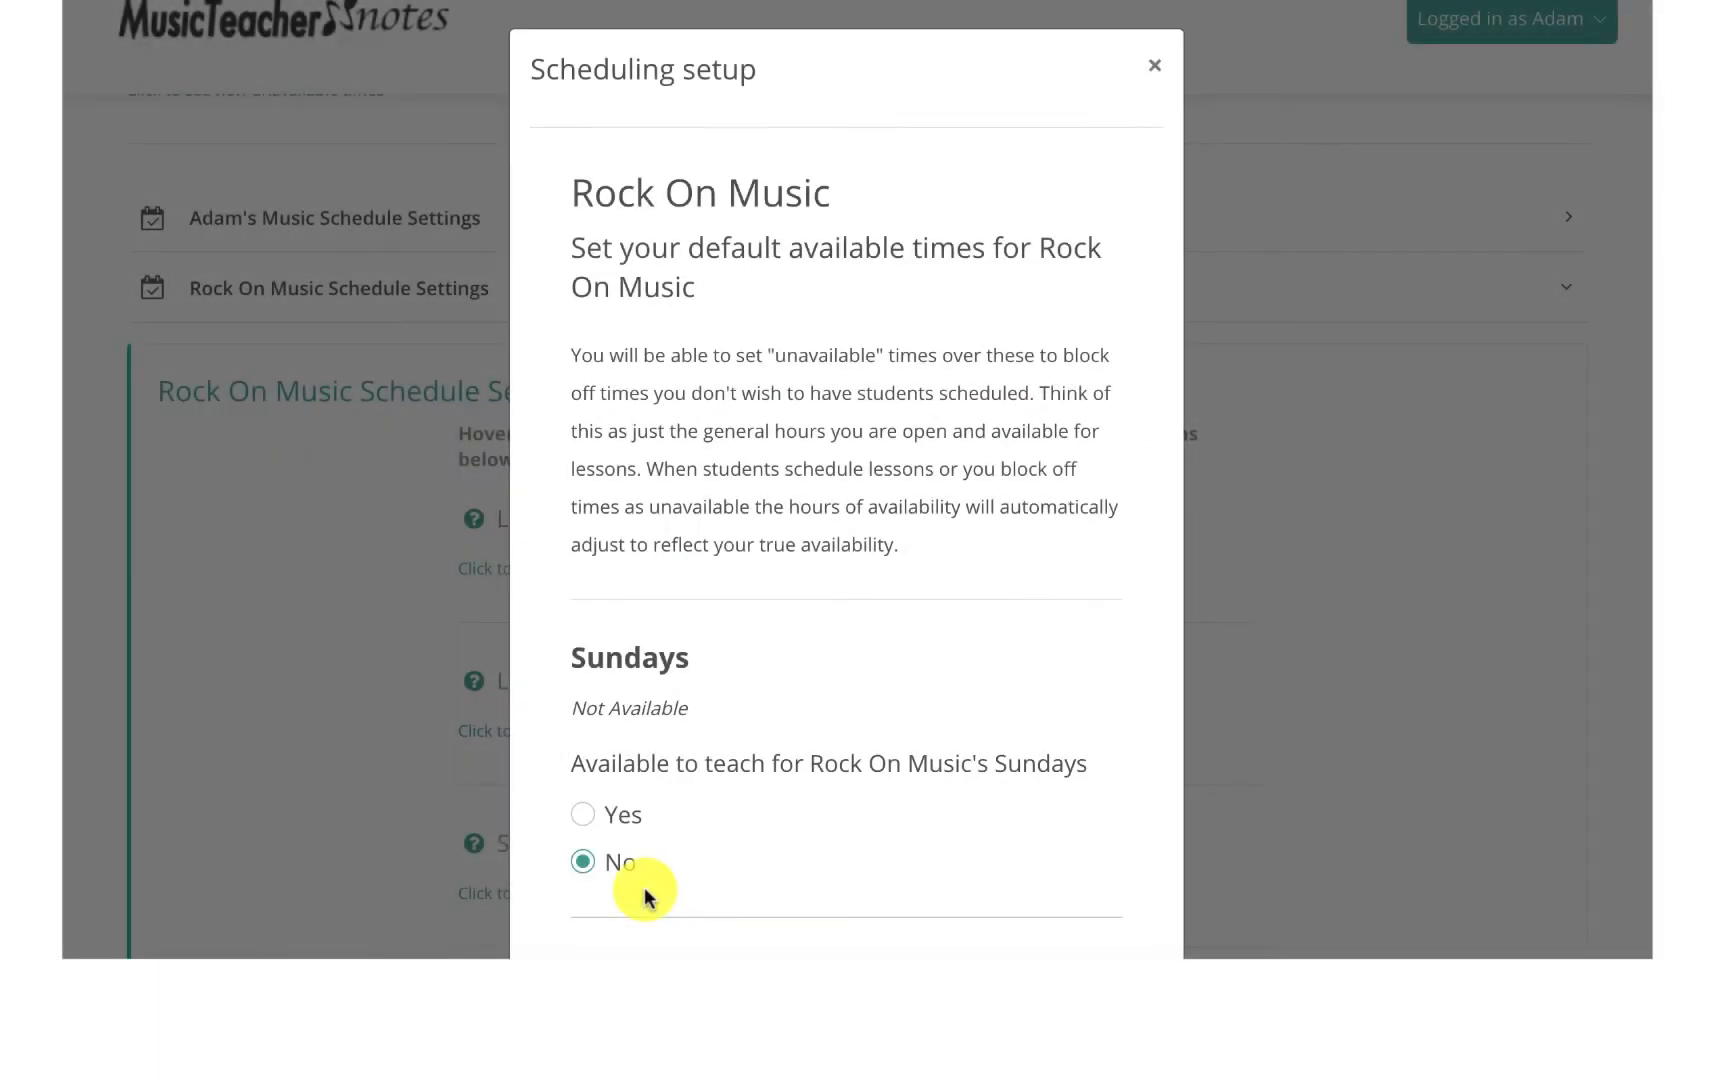
scroll(645, 893, down, 3)
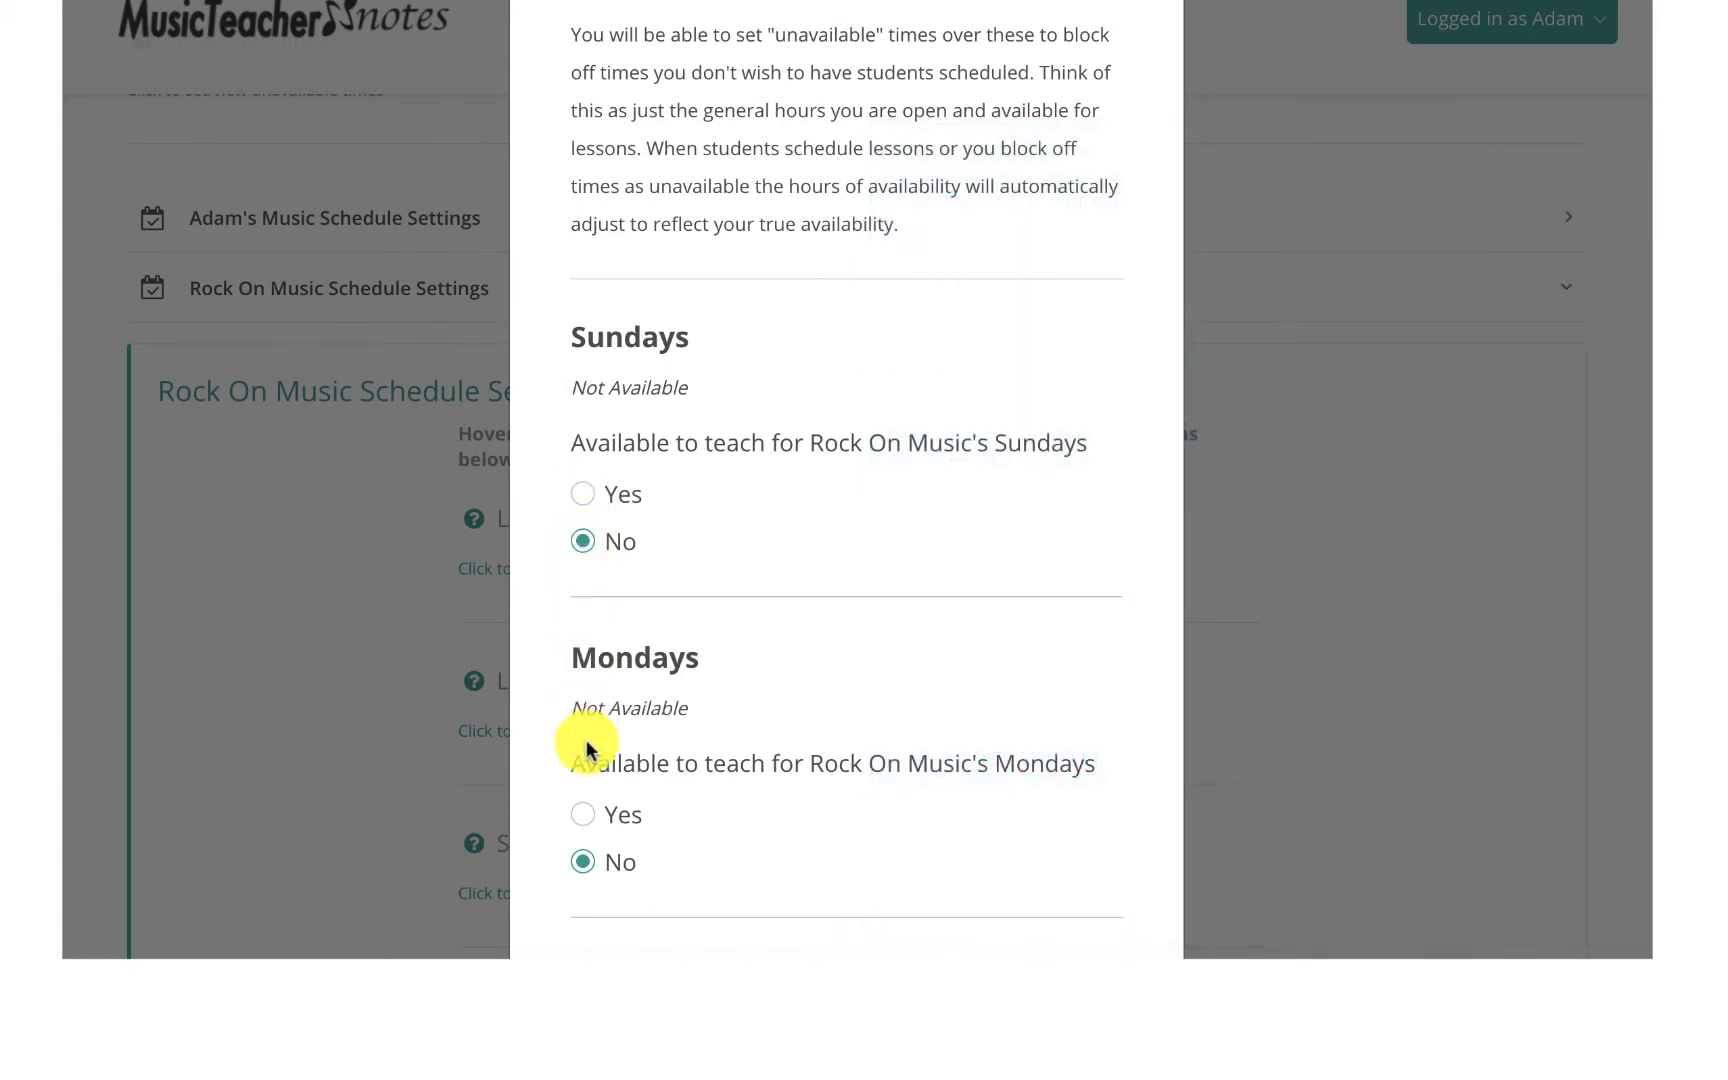
scroll(587, 785, down, 2)
scroll(587, 785, down, 2)
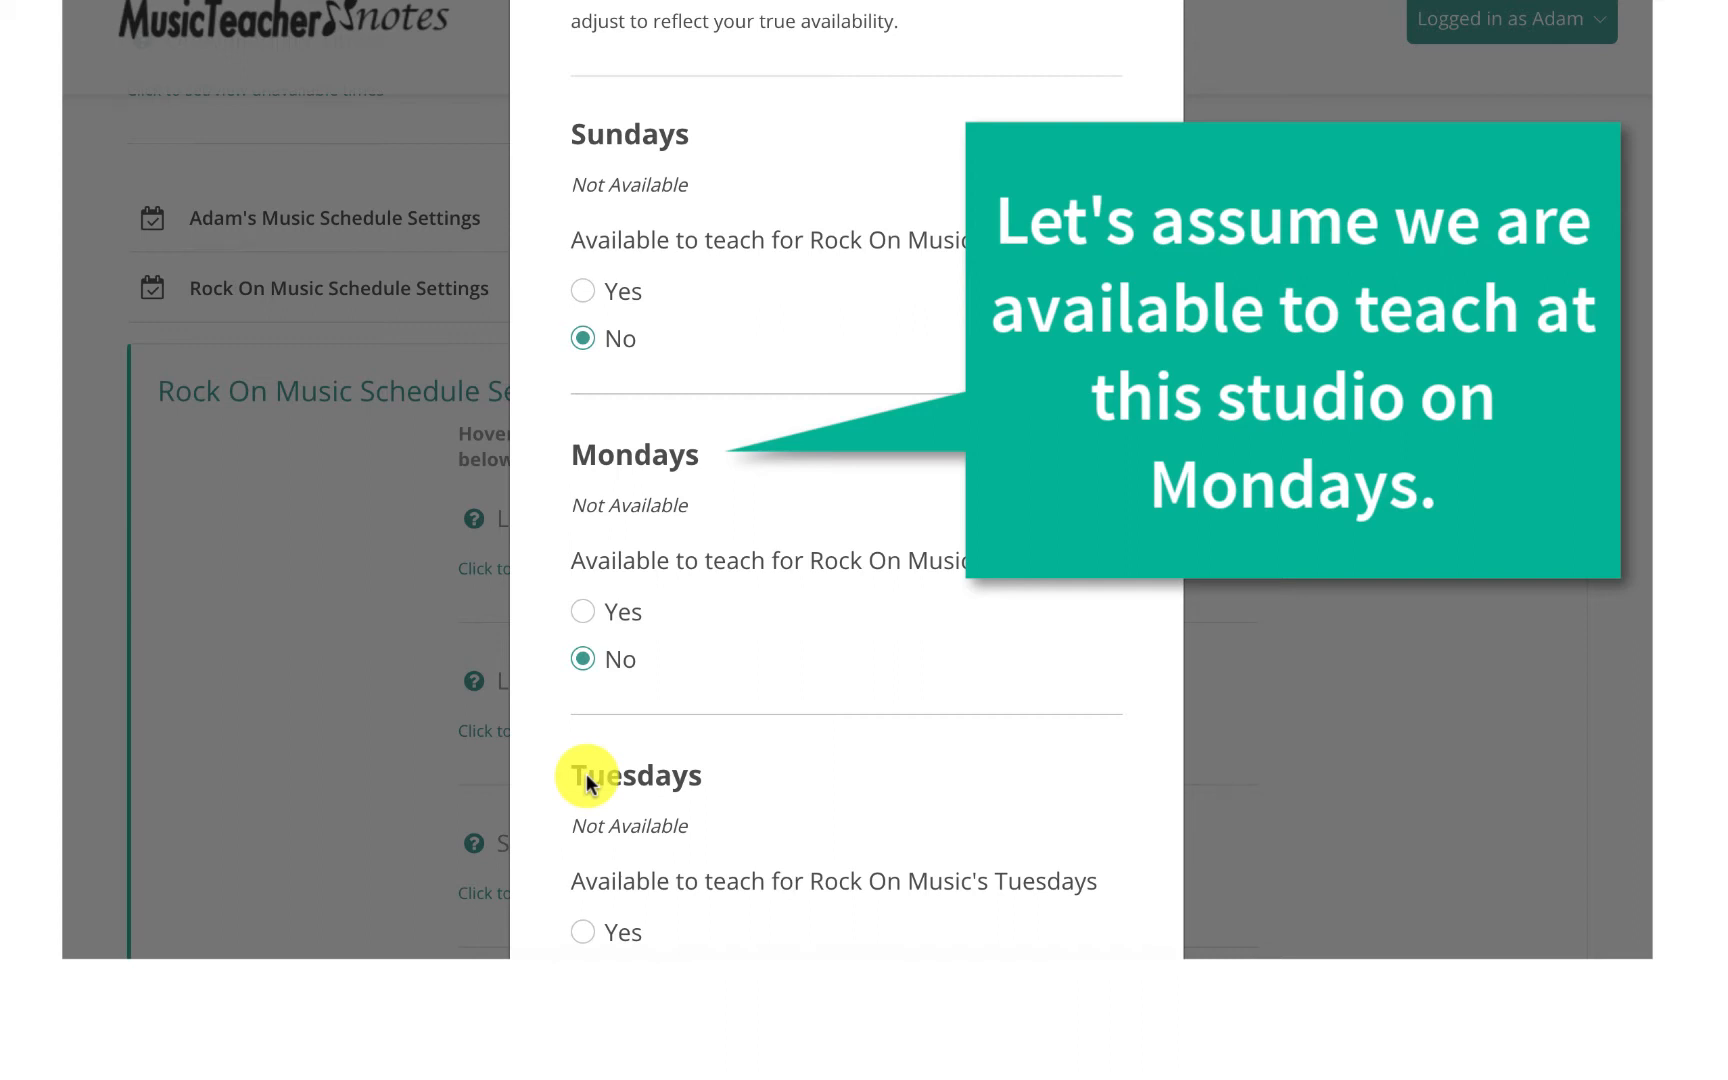
click(581, 616)
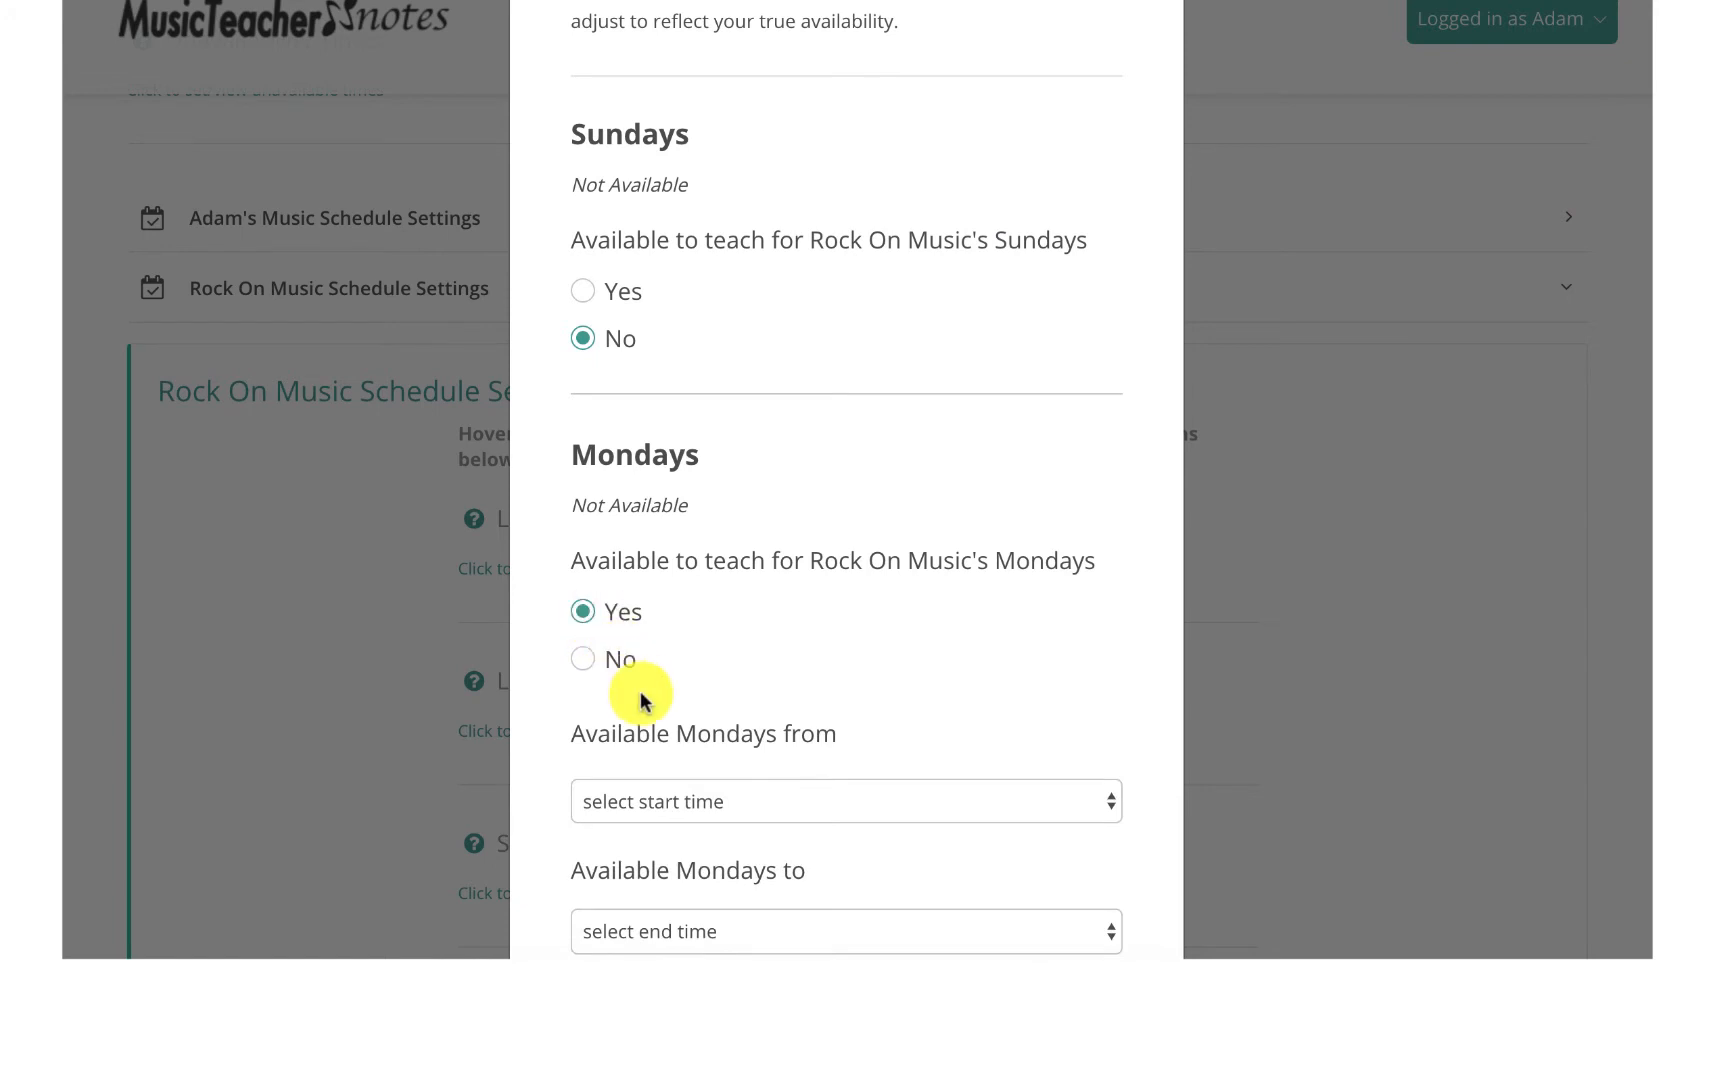
Set the Monday availability from 1:00 pm to 8:00 pm and save it.
scroll(640, 692, down, 2)
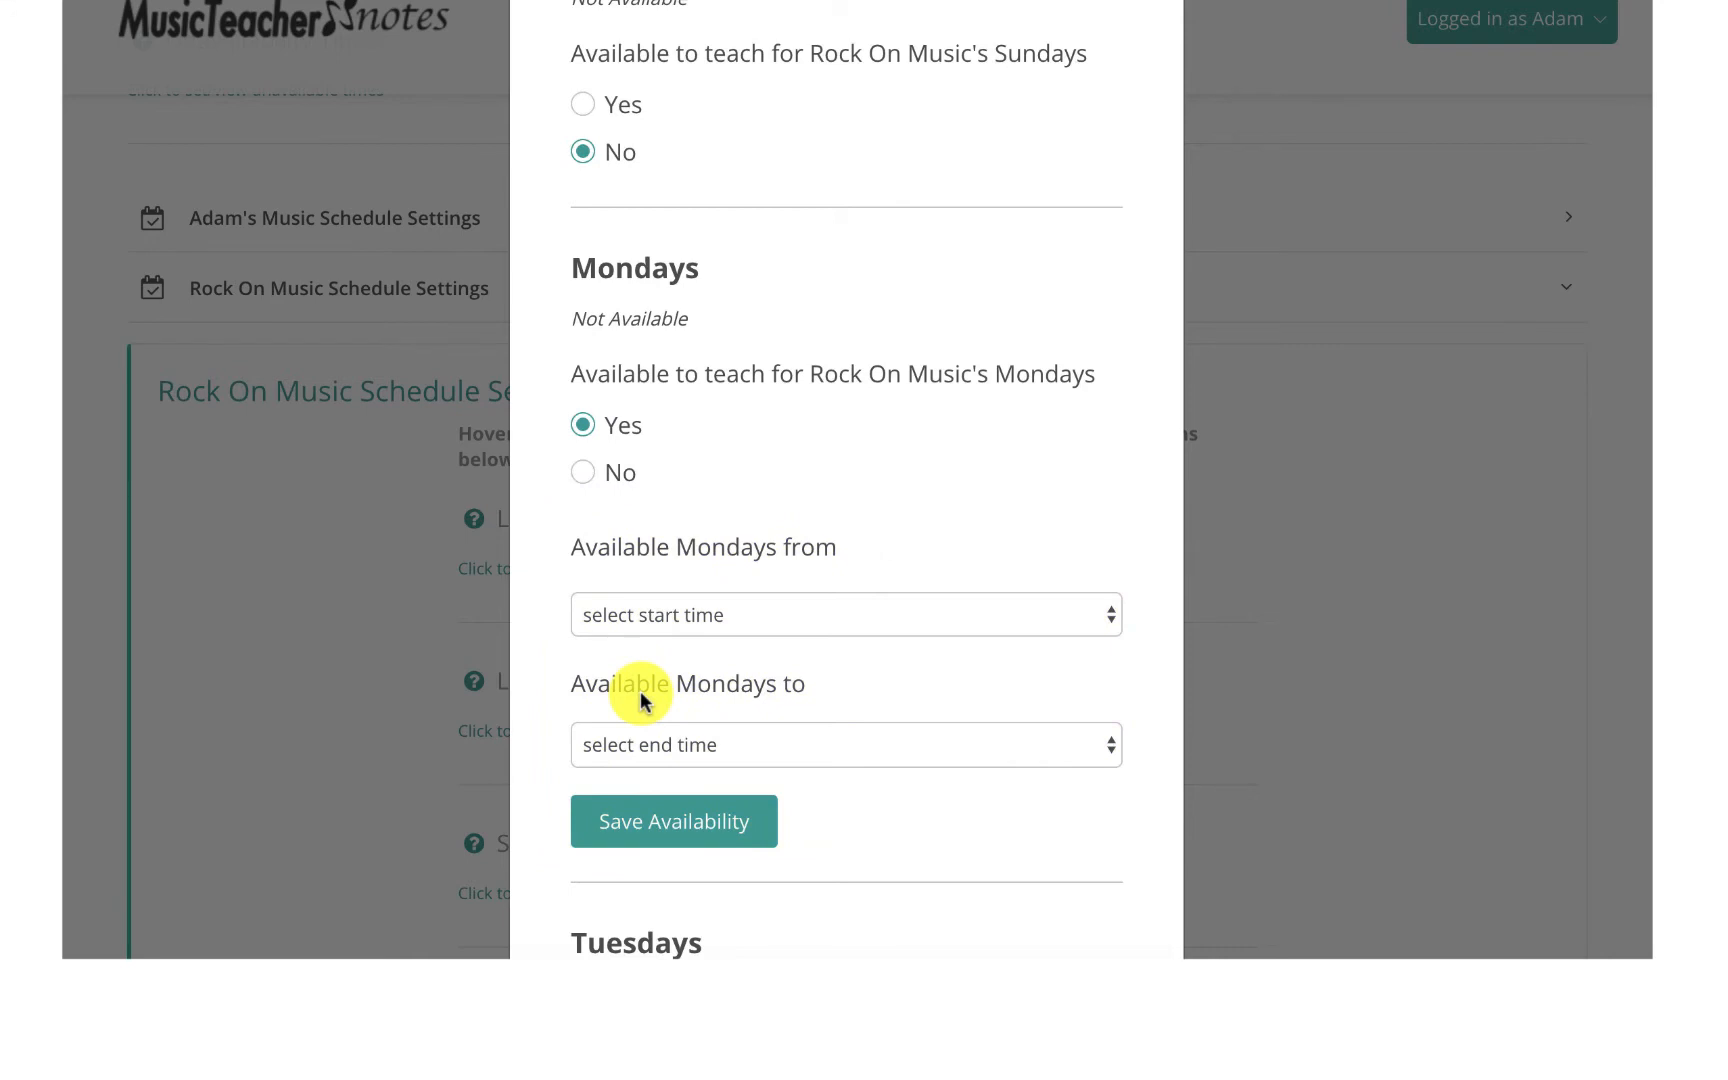
scroll(640, 691, down, 1)
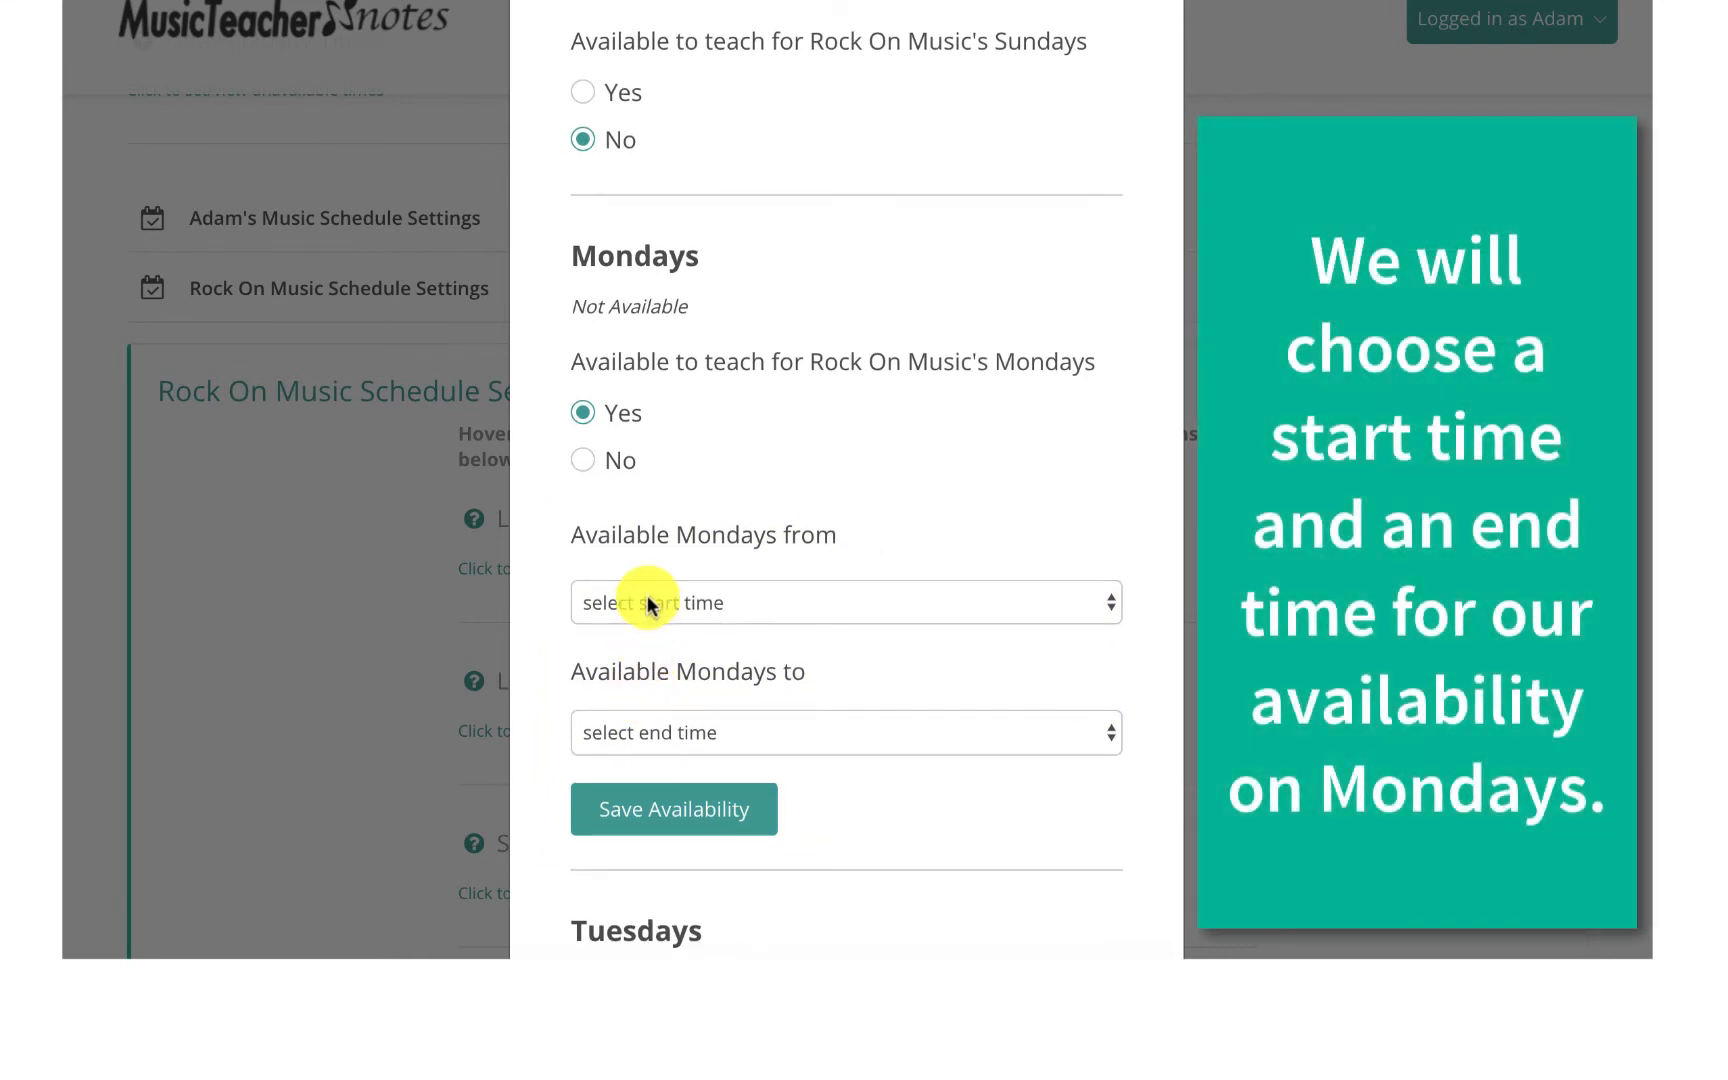
click(768, 602)
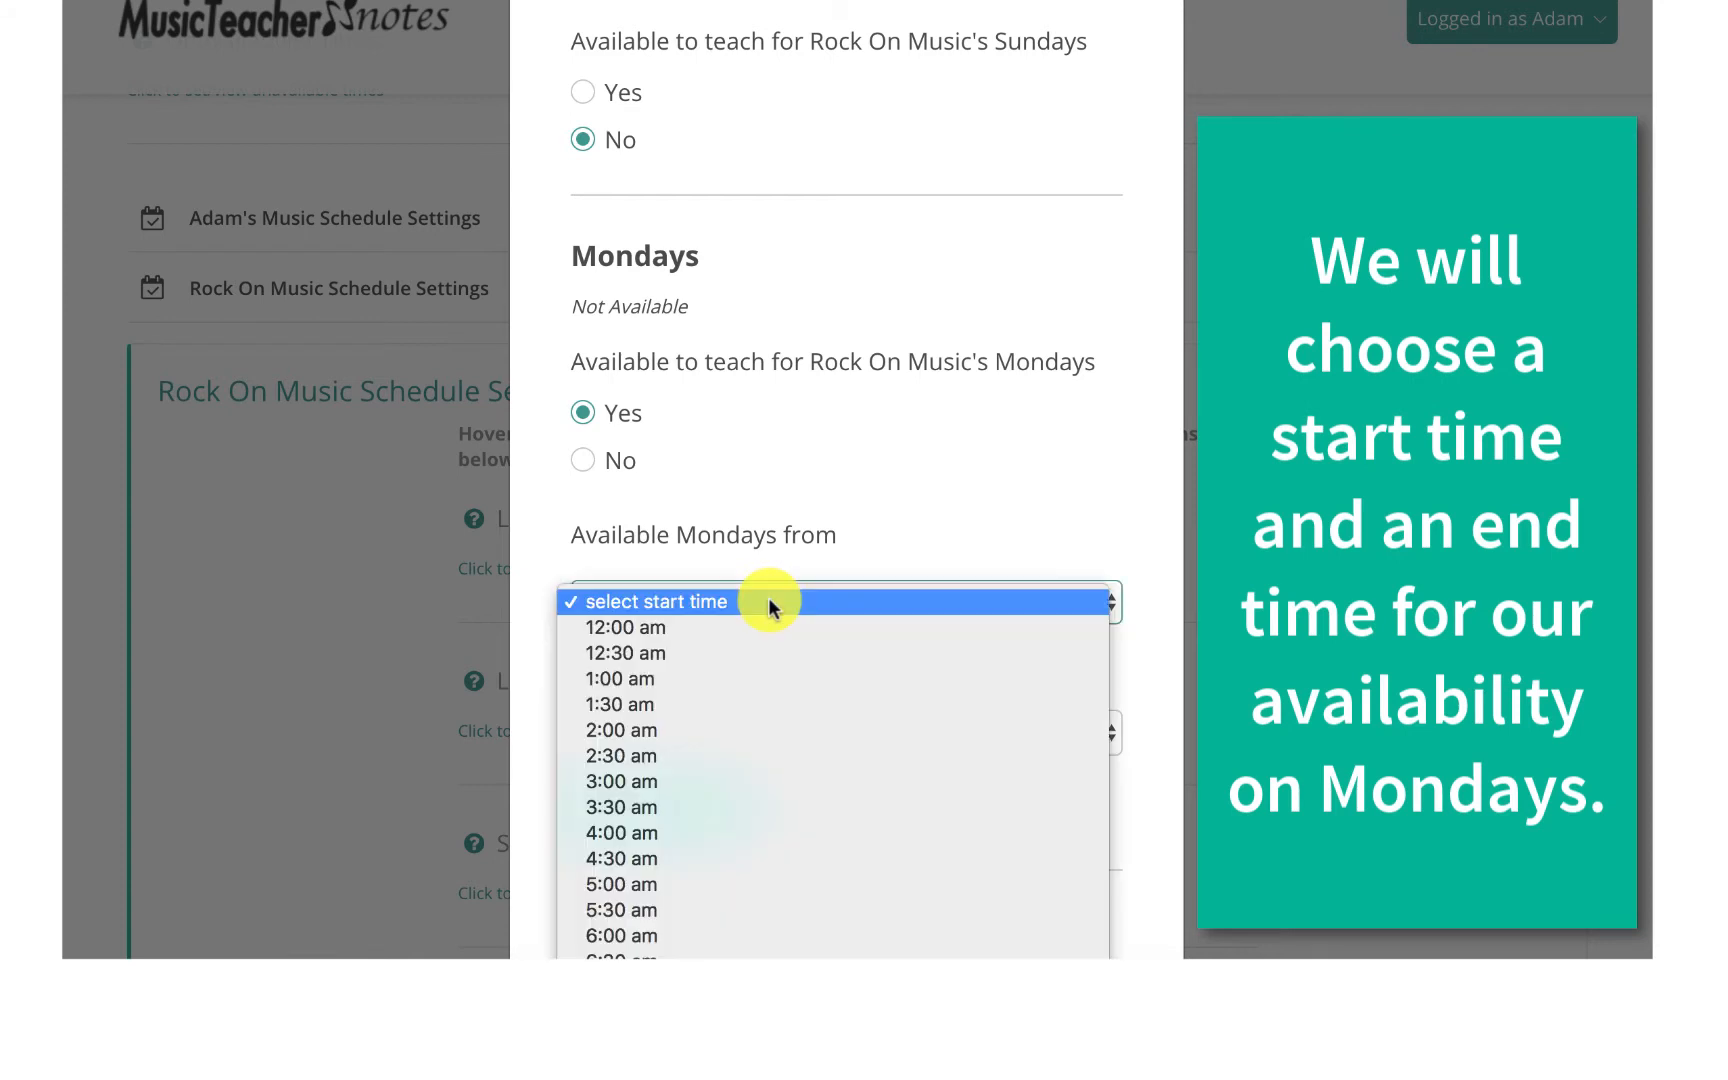
scroll(682, 865, down, 5)
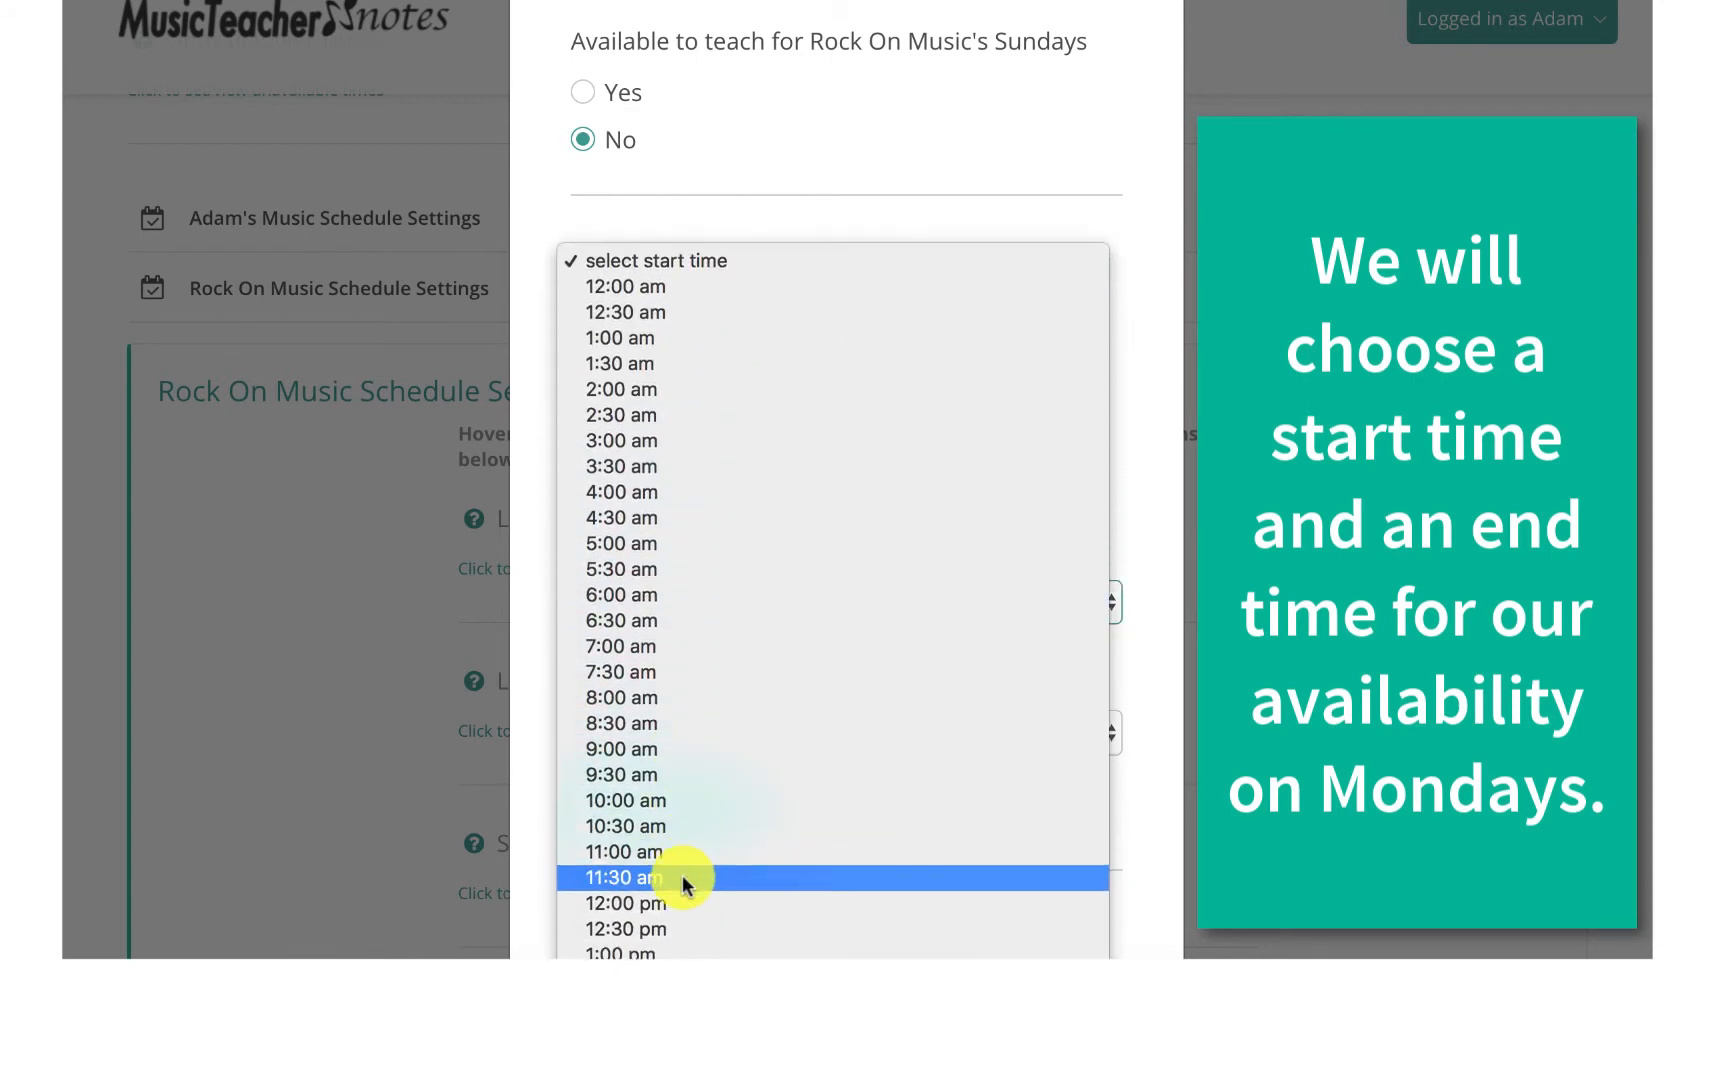
scroll(679, 900, down, 1)
click(679, 900)
click(686, 730)
scroll(690, 825, down, 4)
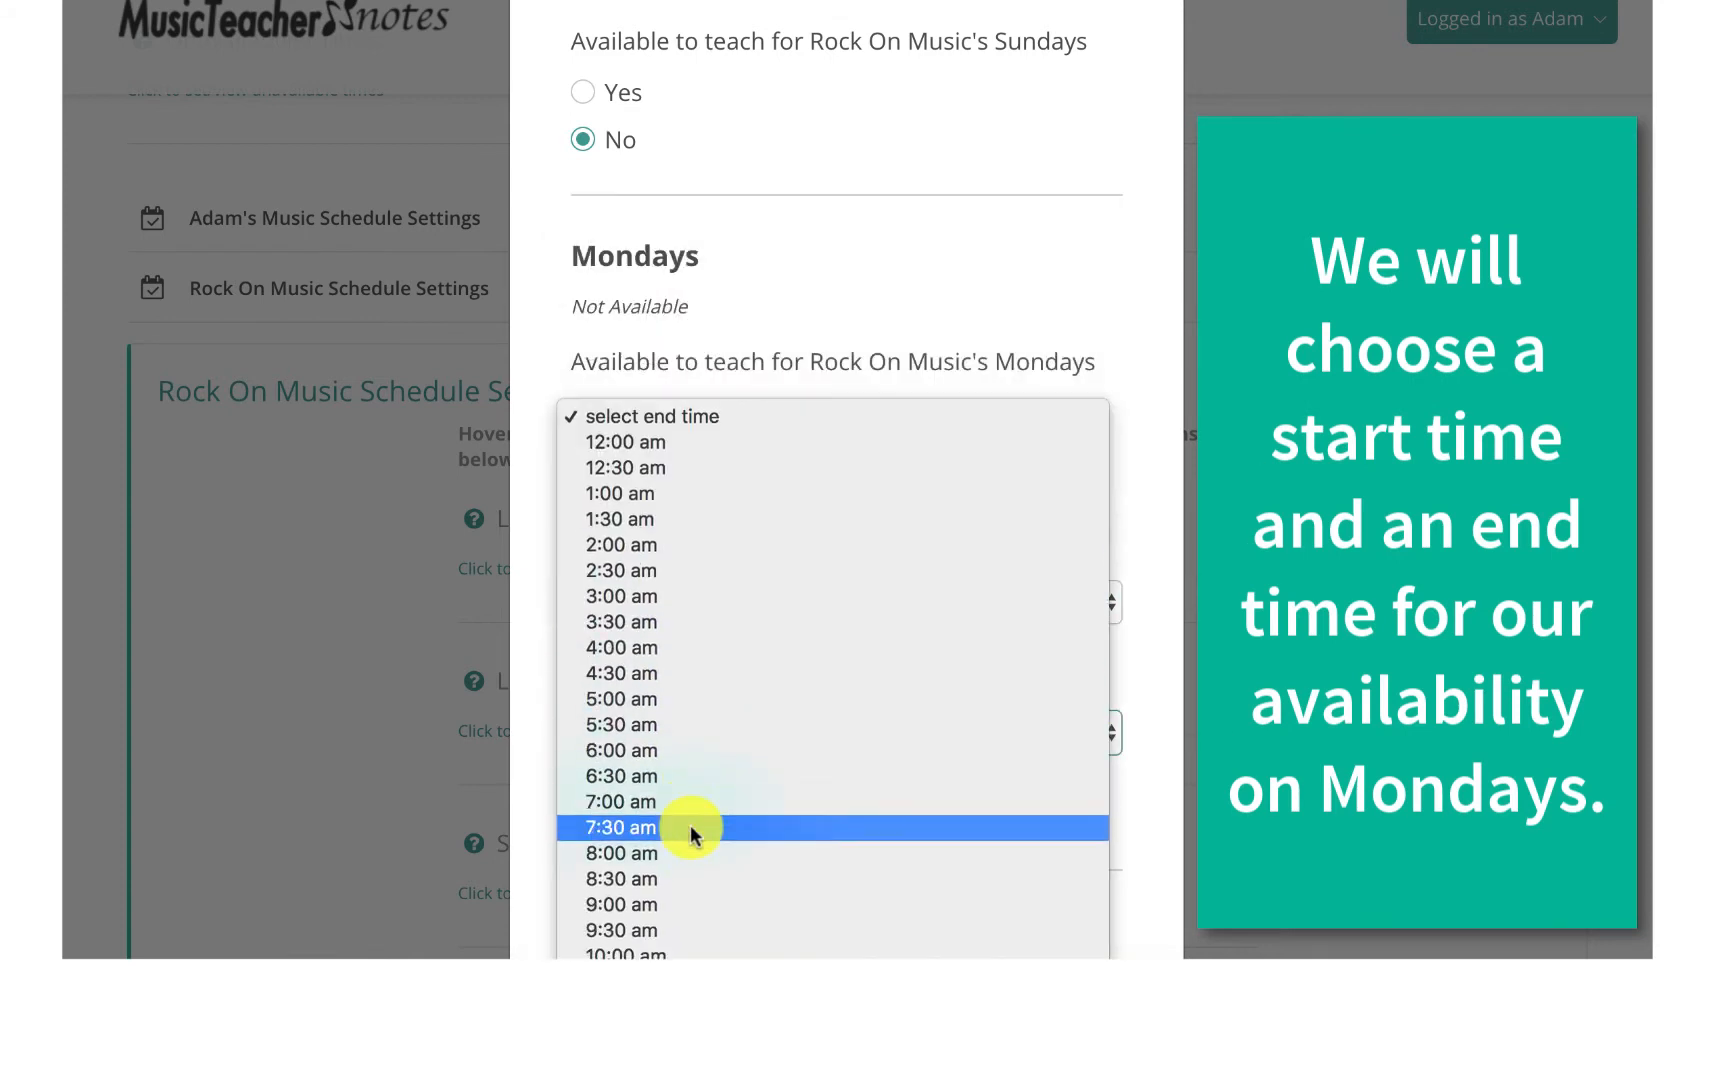
scroll(690, 825, down, 8)
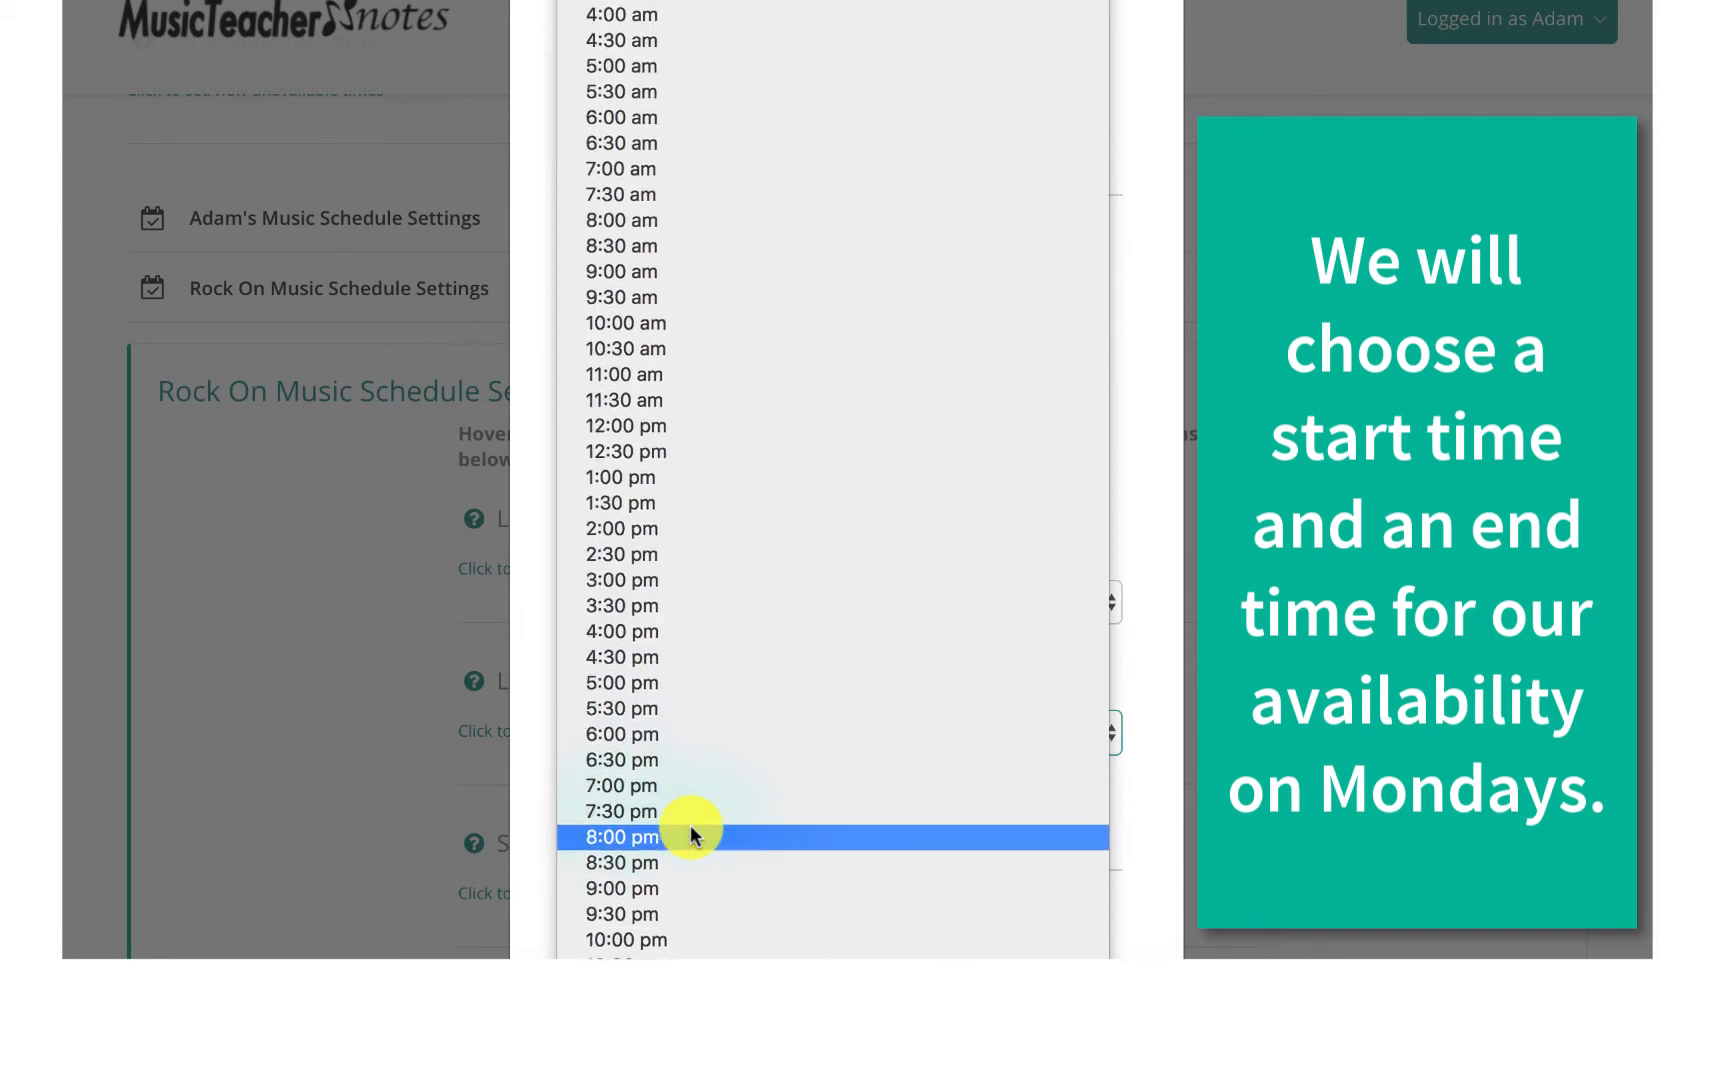
click(691, 836)
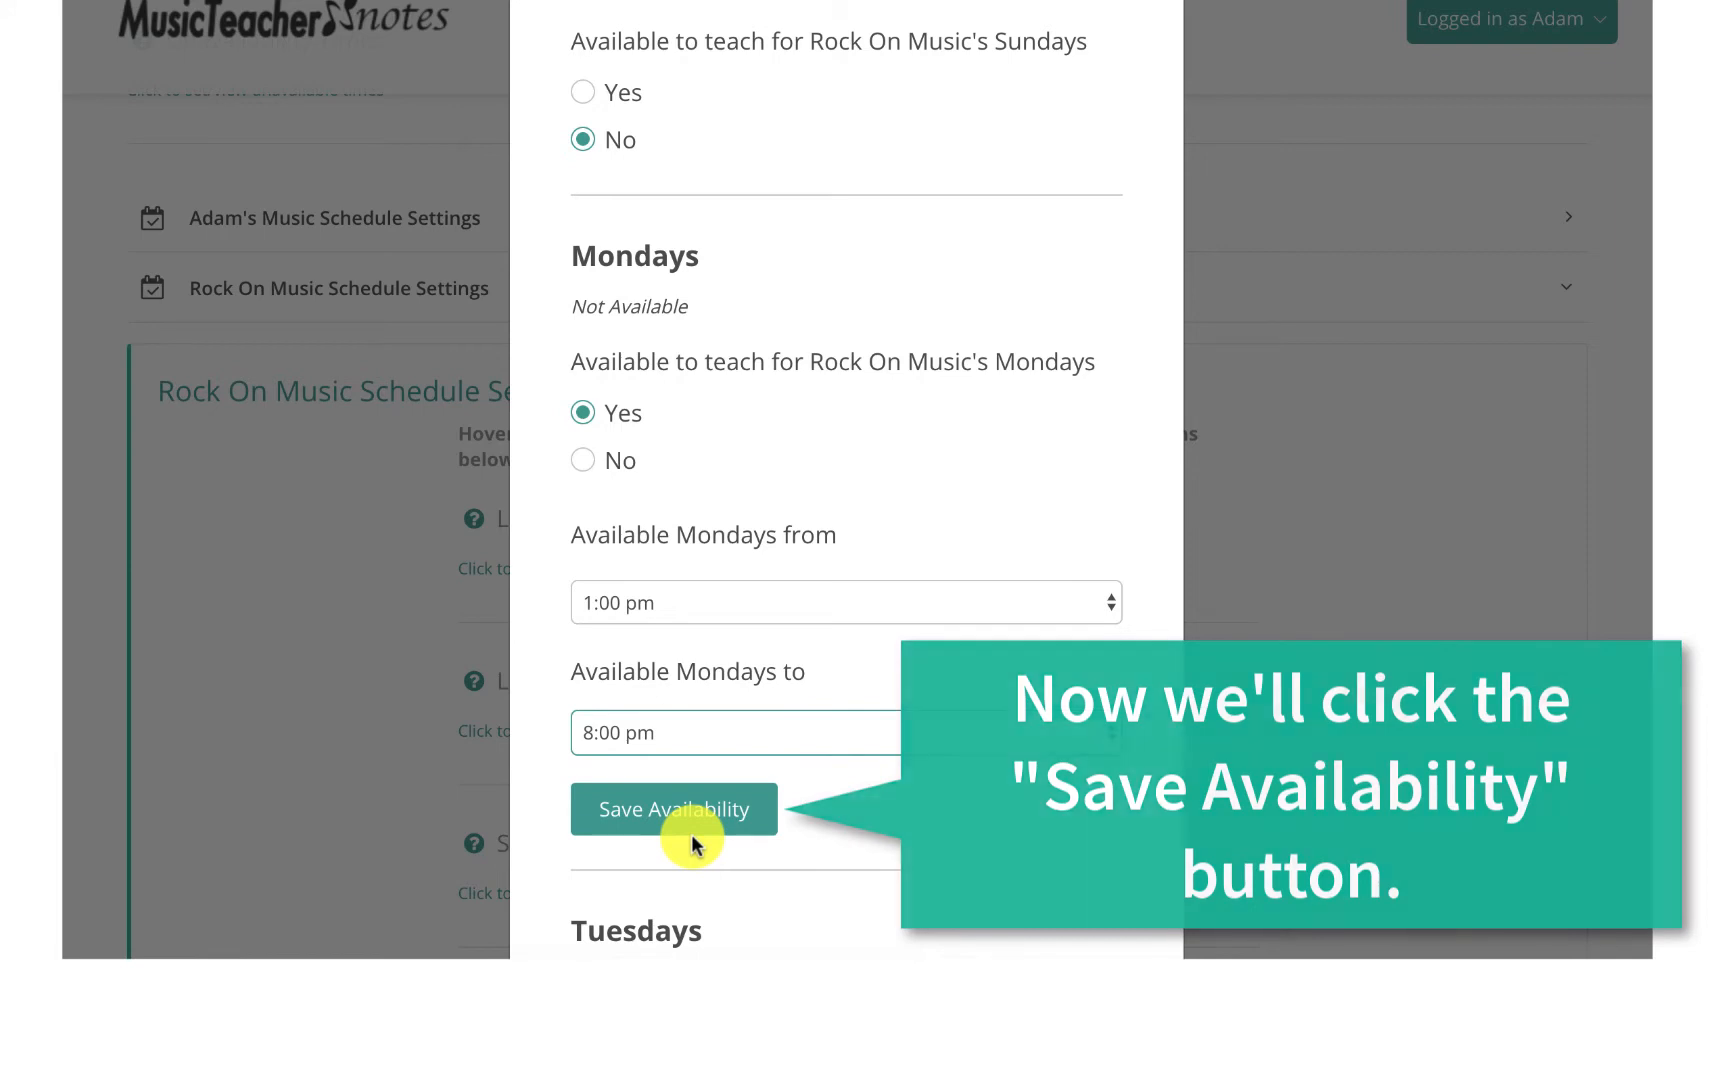
click(684, 818)
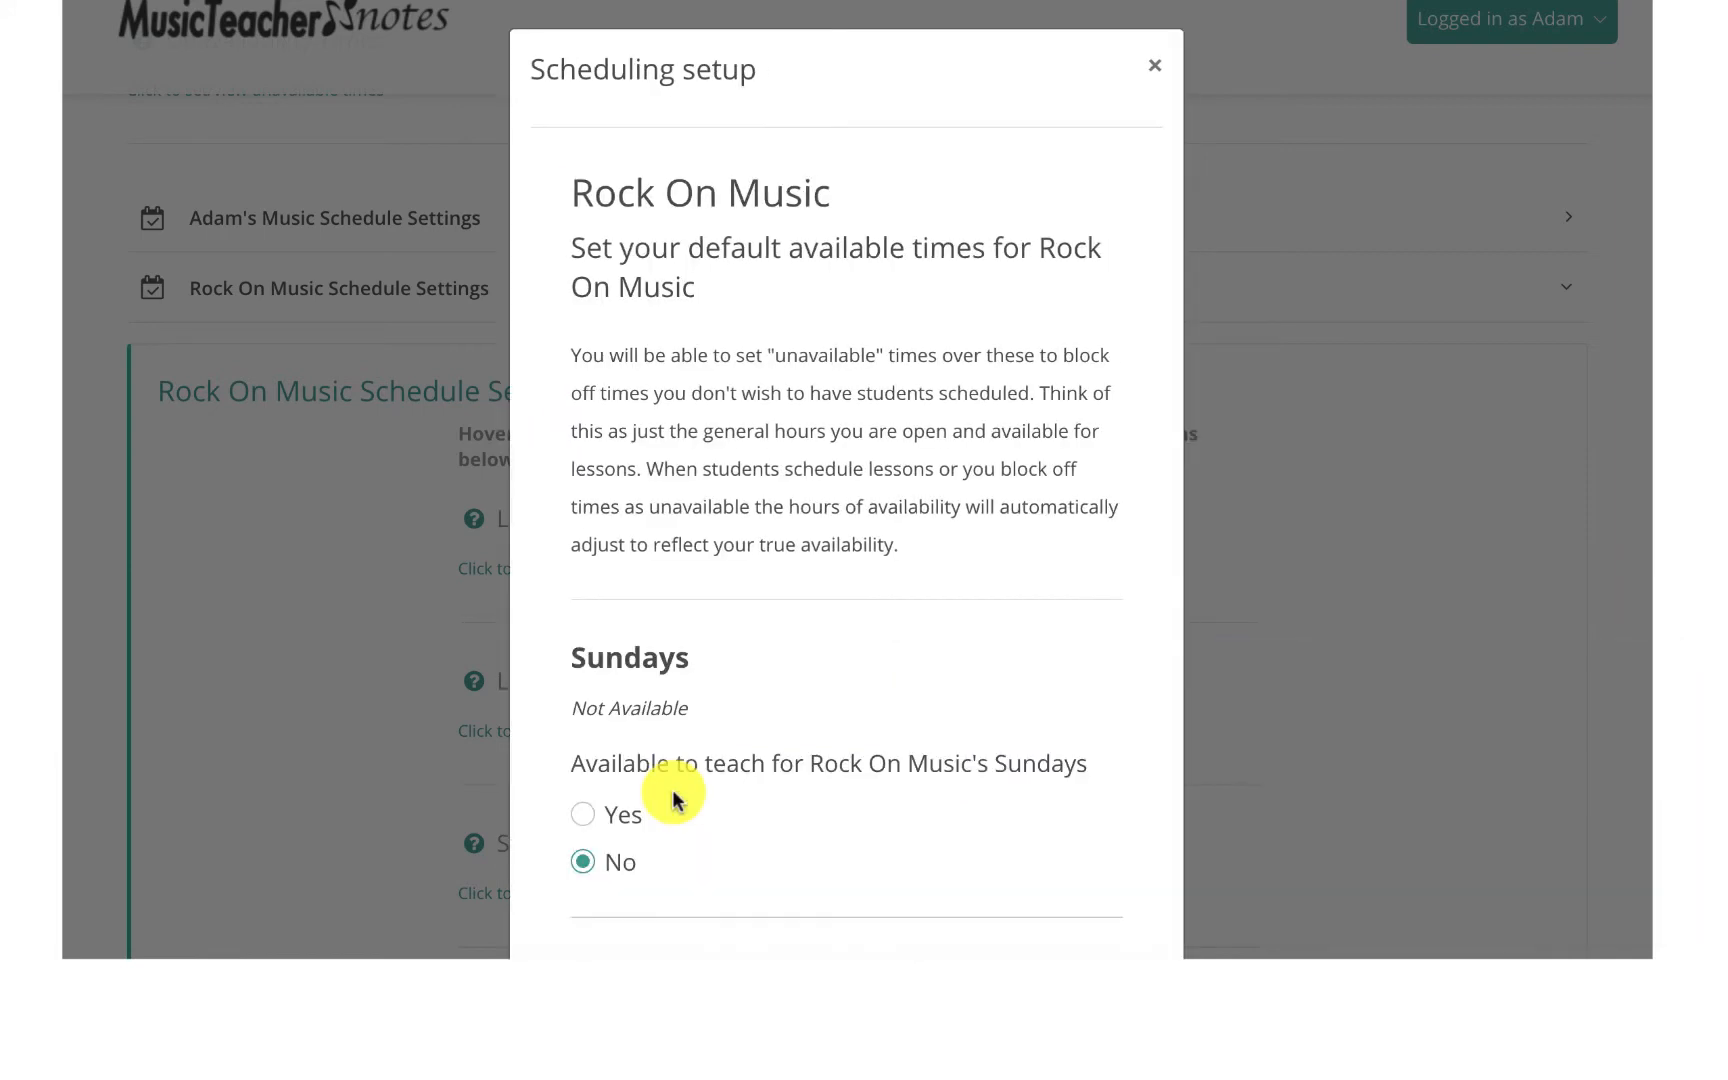
Duplicate the Monday availability to Tuesday, Wednesday and Thursday.
scroll(673, 797, down, 5)
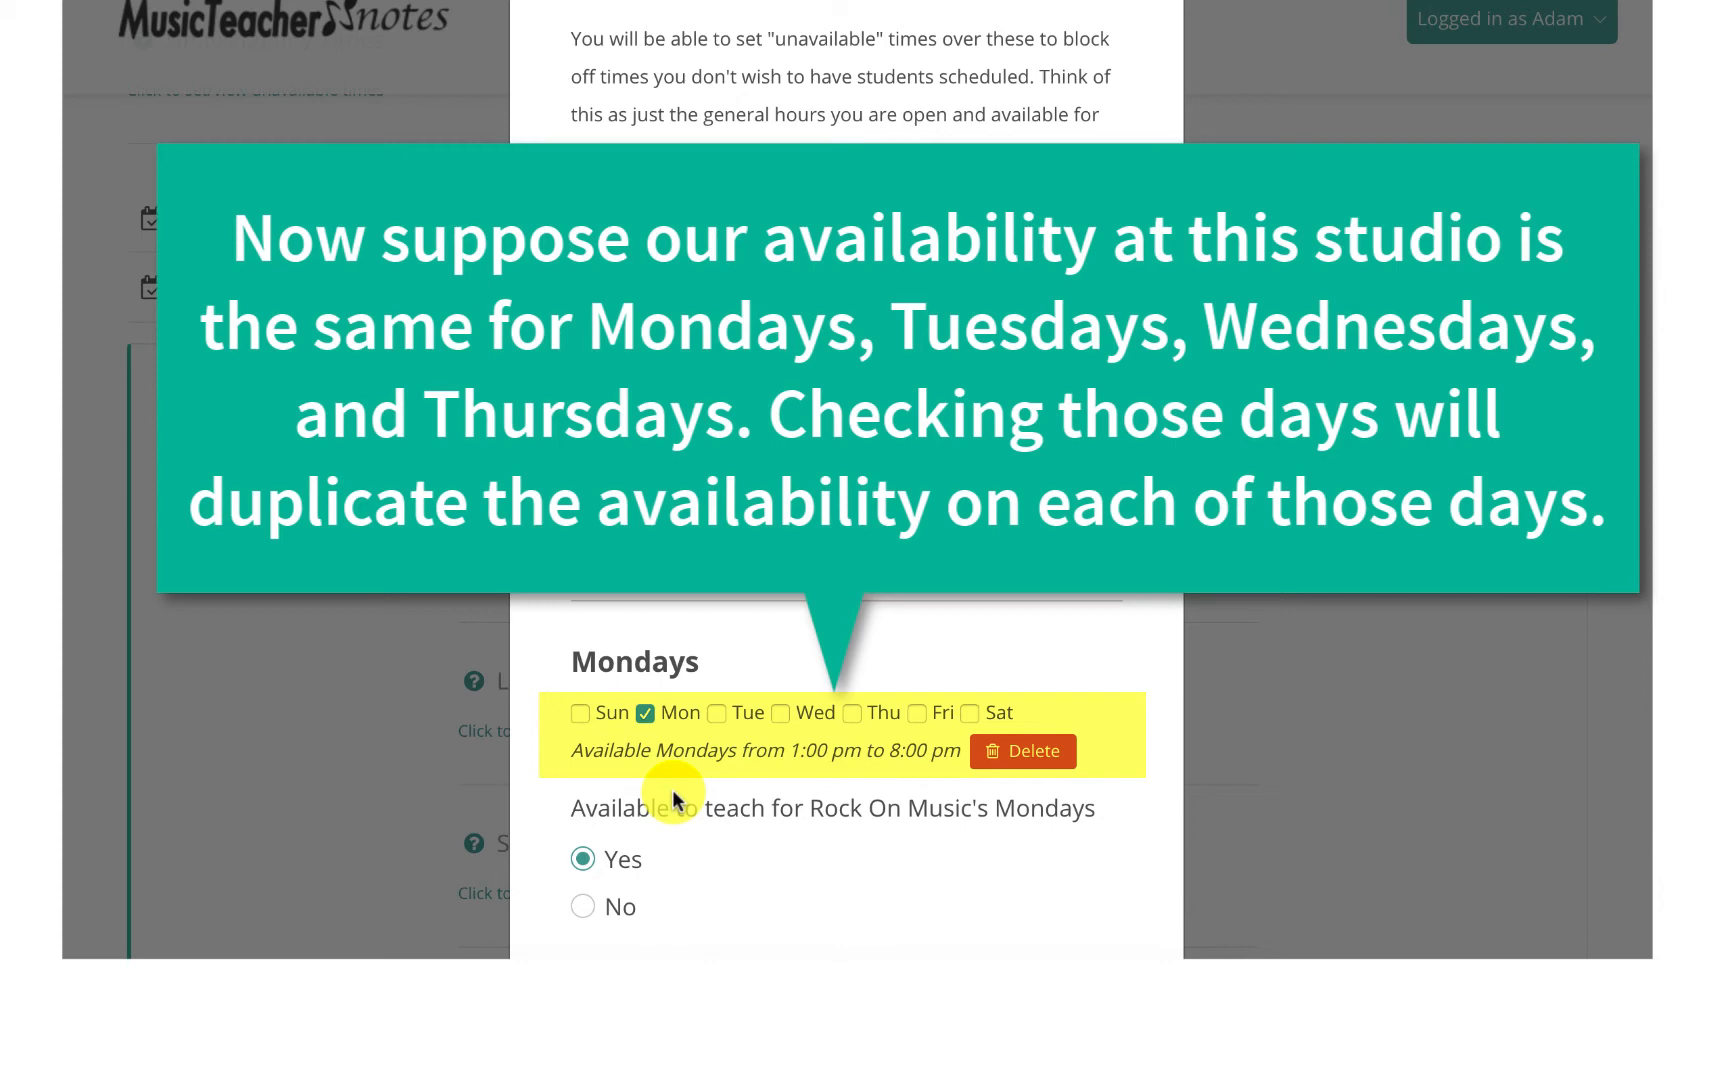
scroll(672, 788, down, 1)
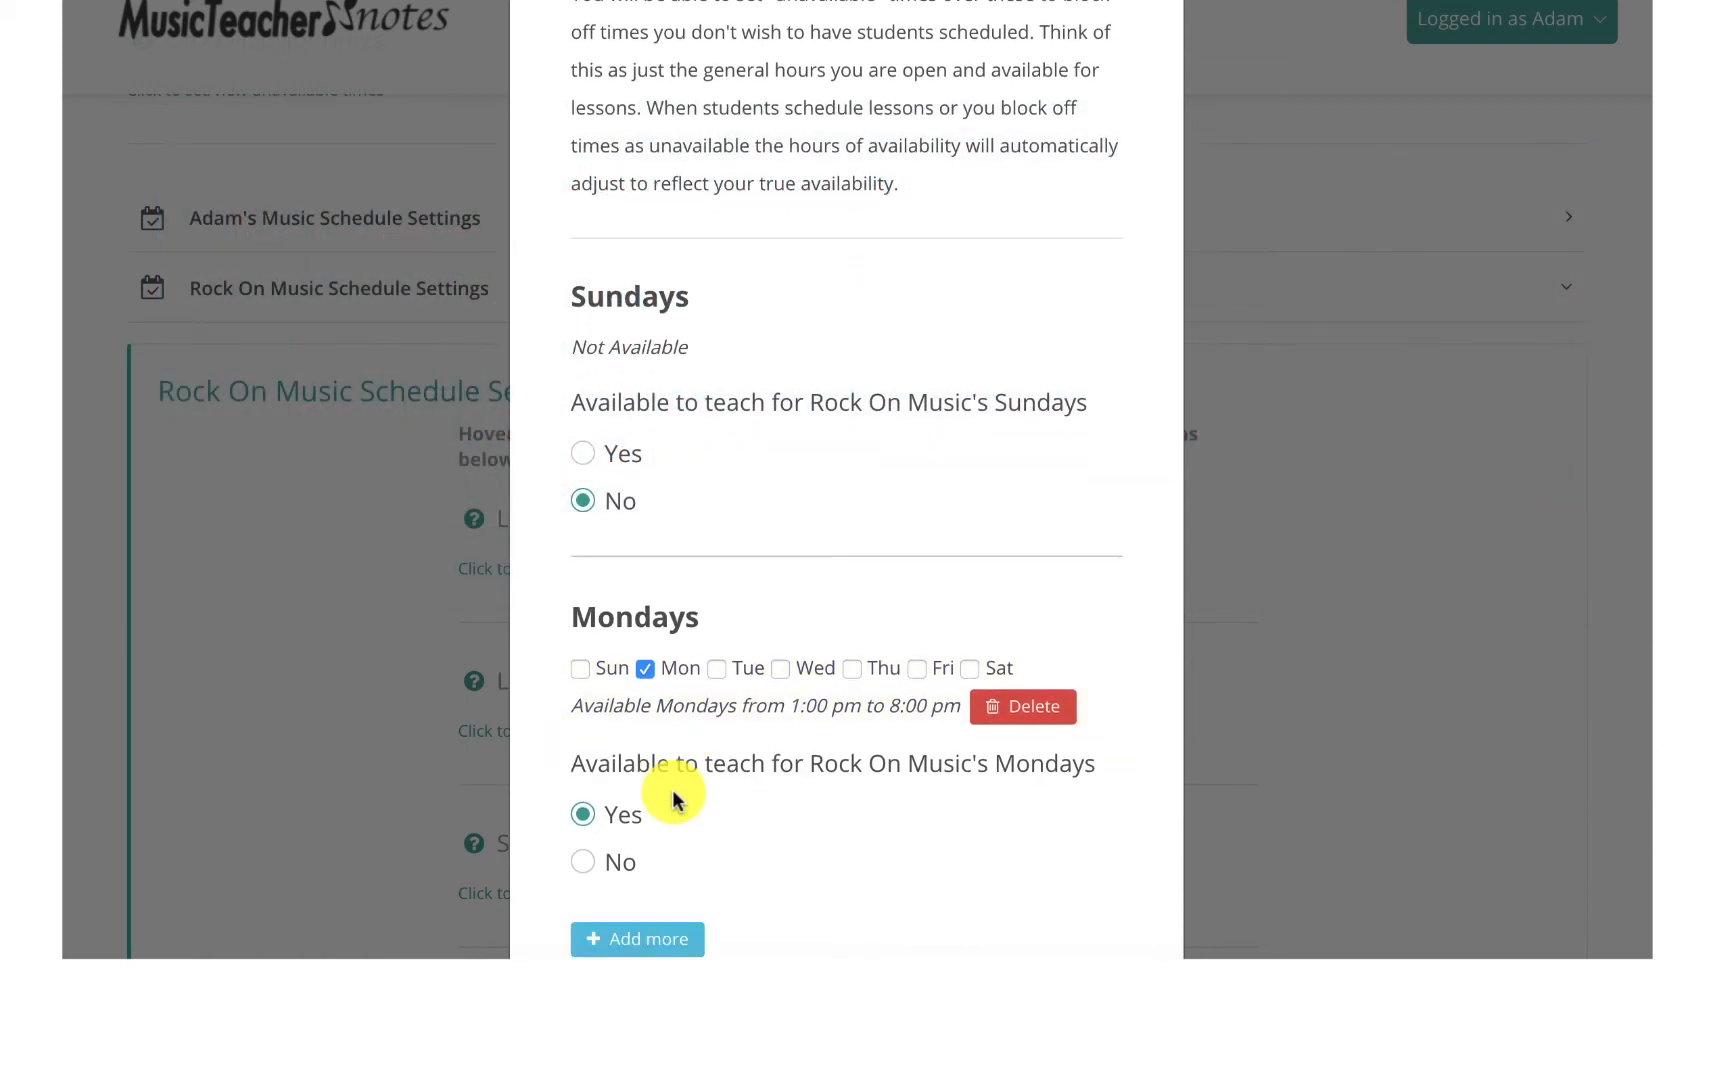
click(716, 669)
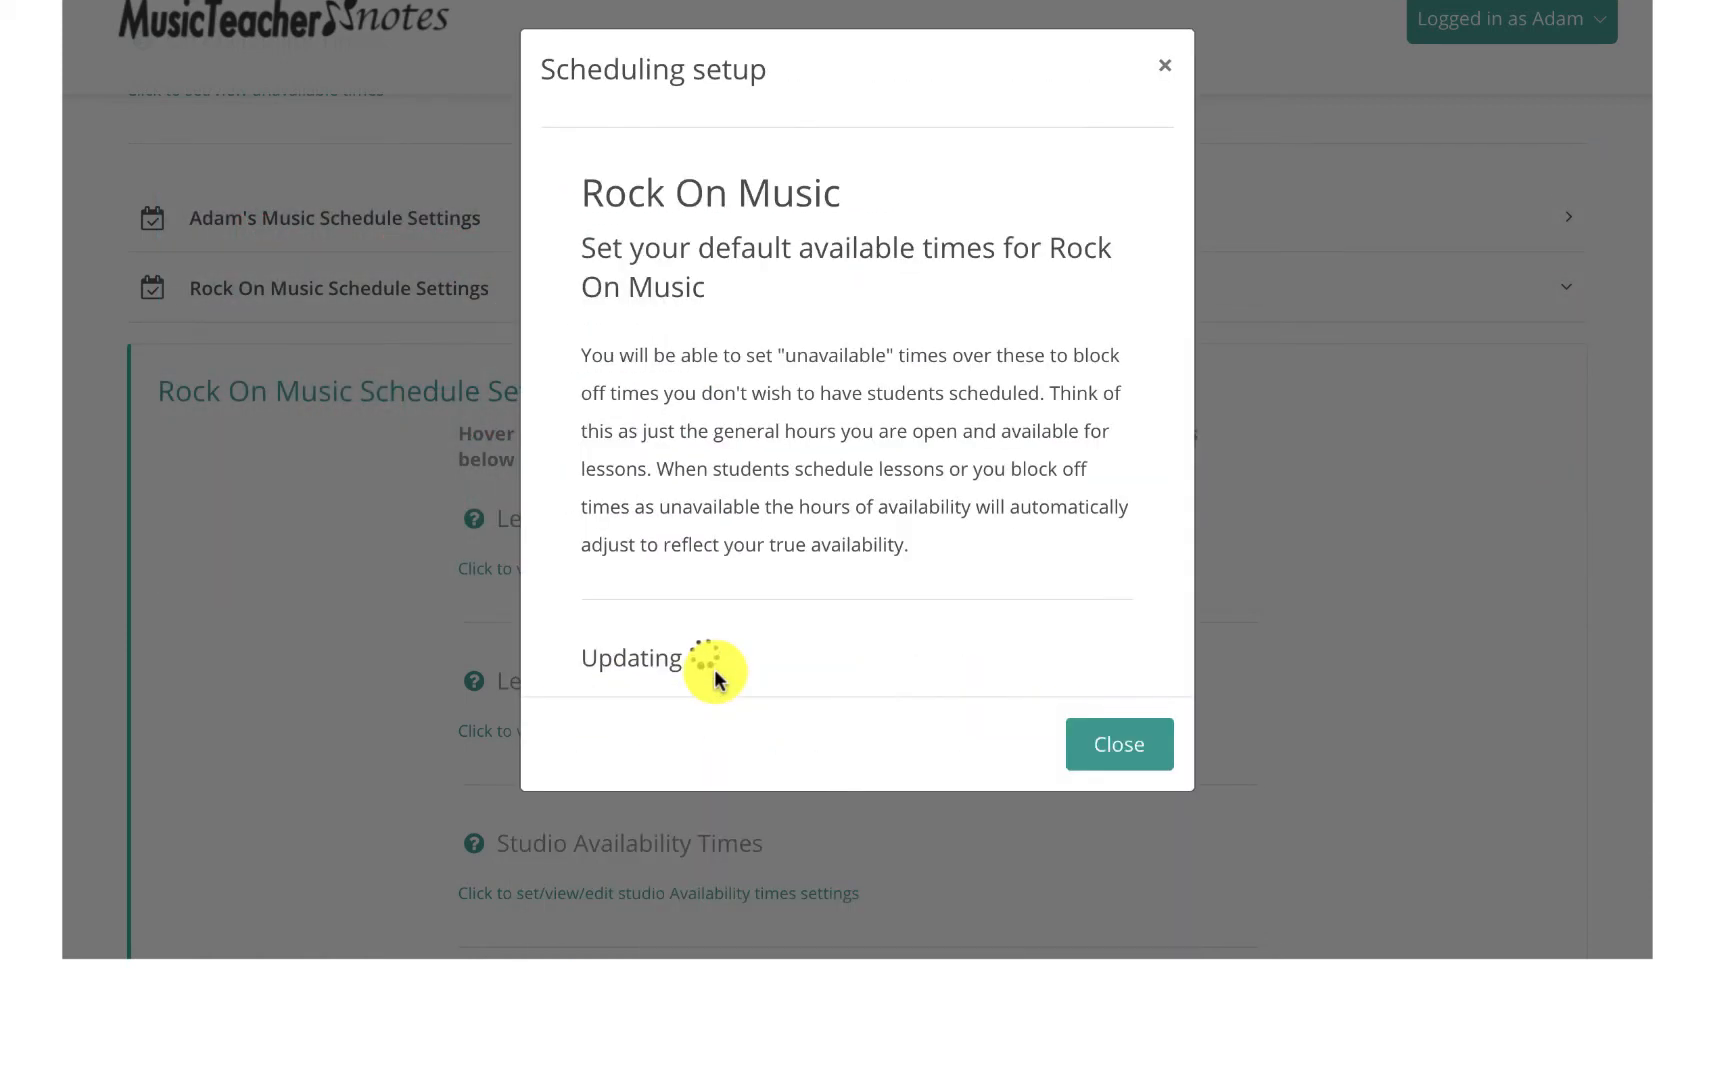
click(780, 734)
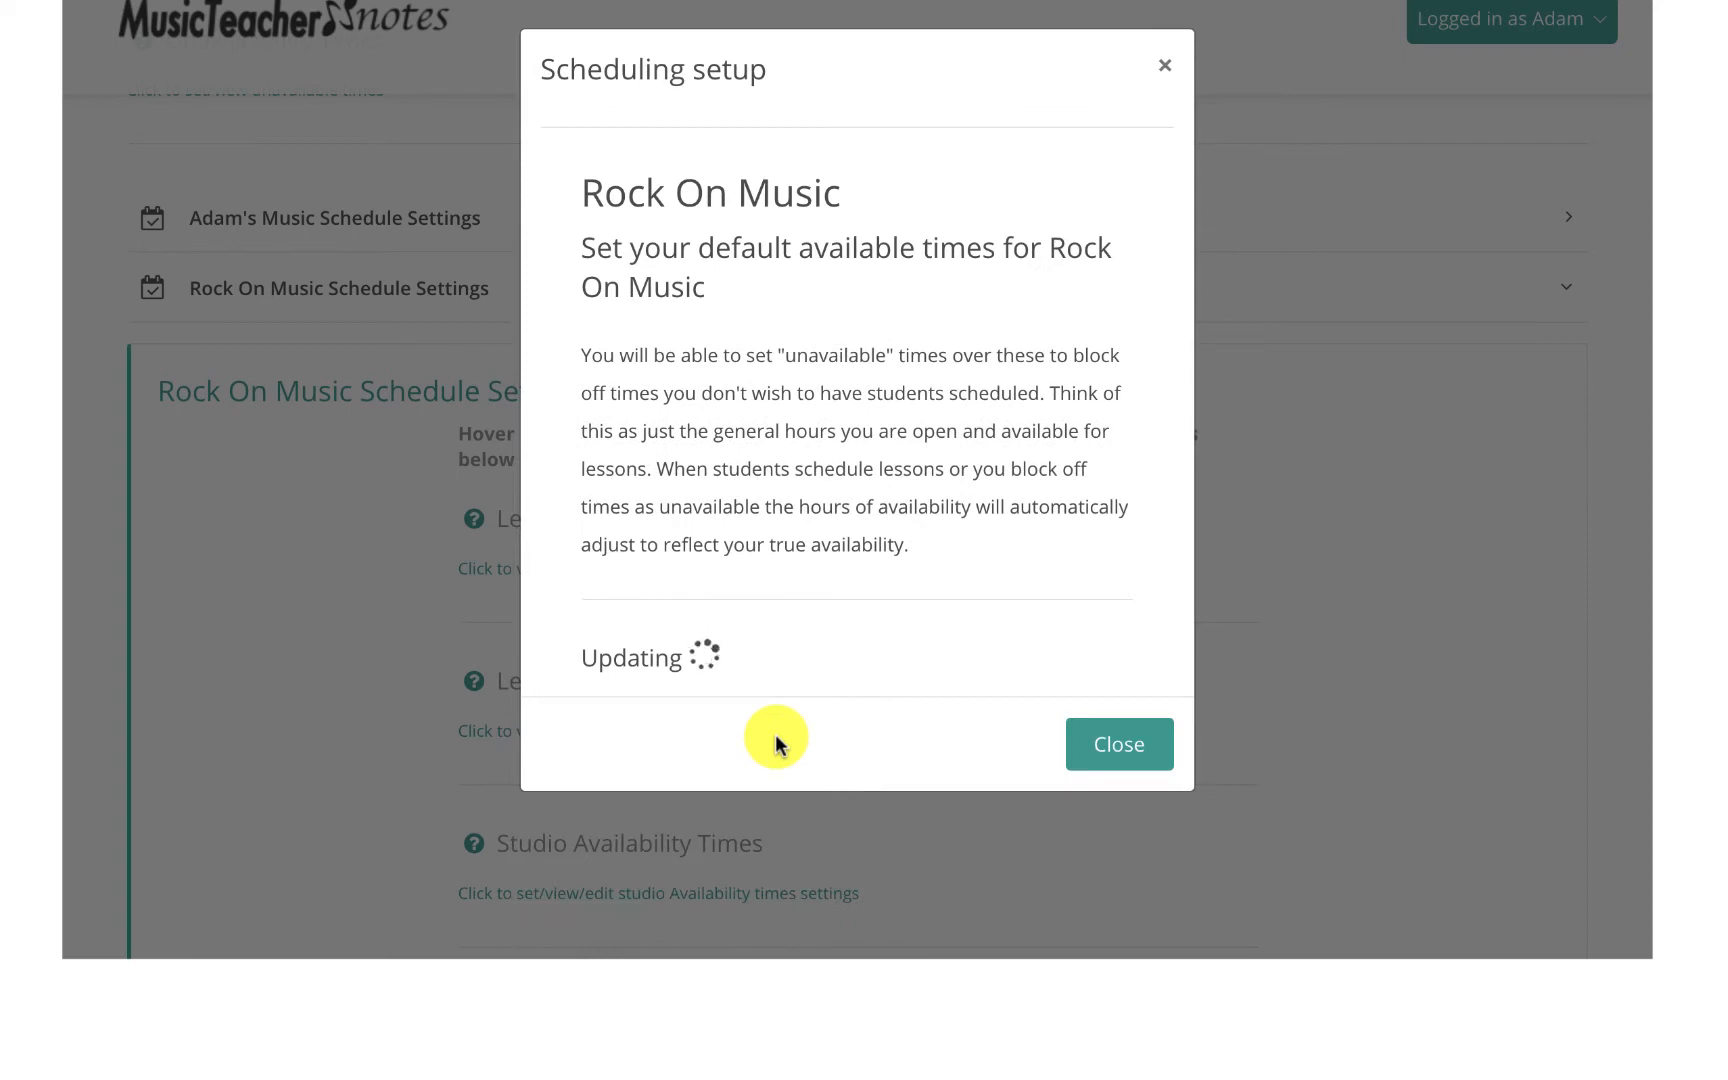
scroll(820, 700, down, 1)
click(852, 664)
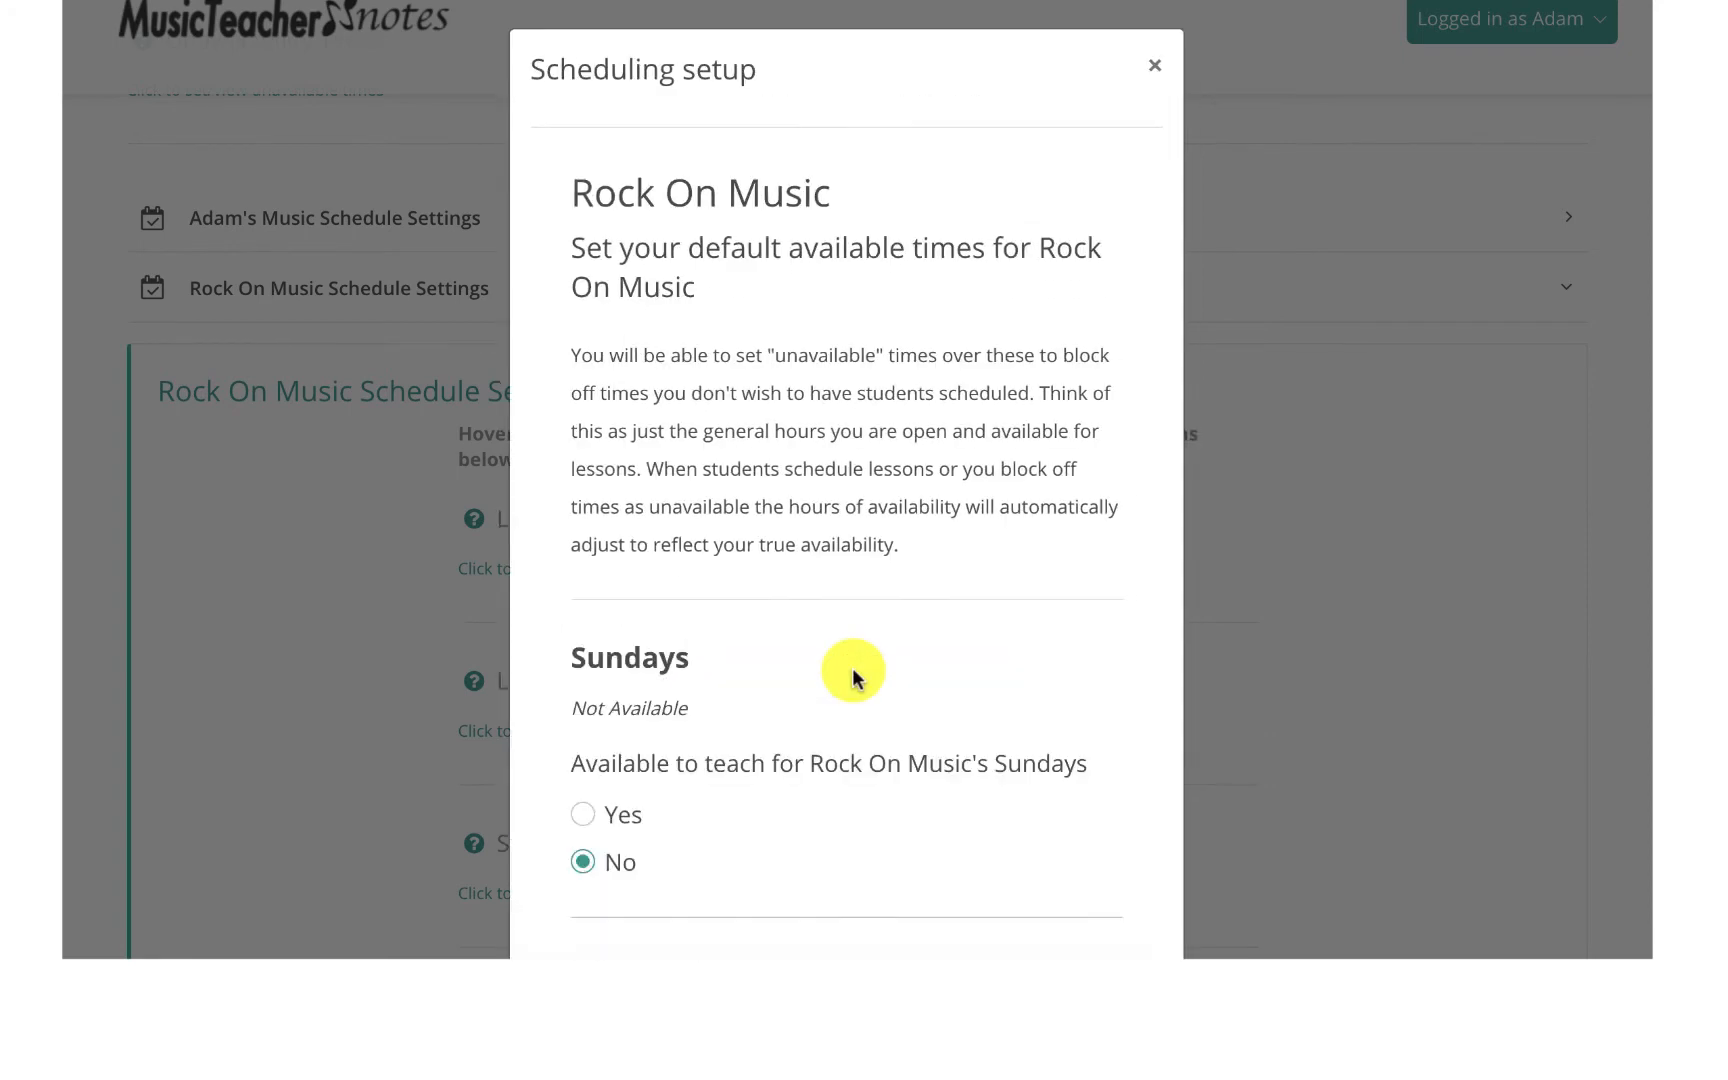
Mark Fridays as available to teach, set the hours from 5:00 pm to 8:00 pm, and save the availability.
scroll(852, 666, down, 1)
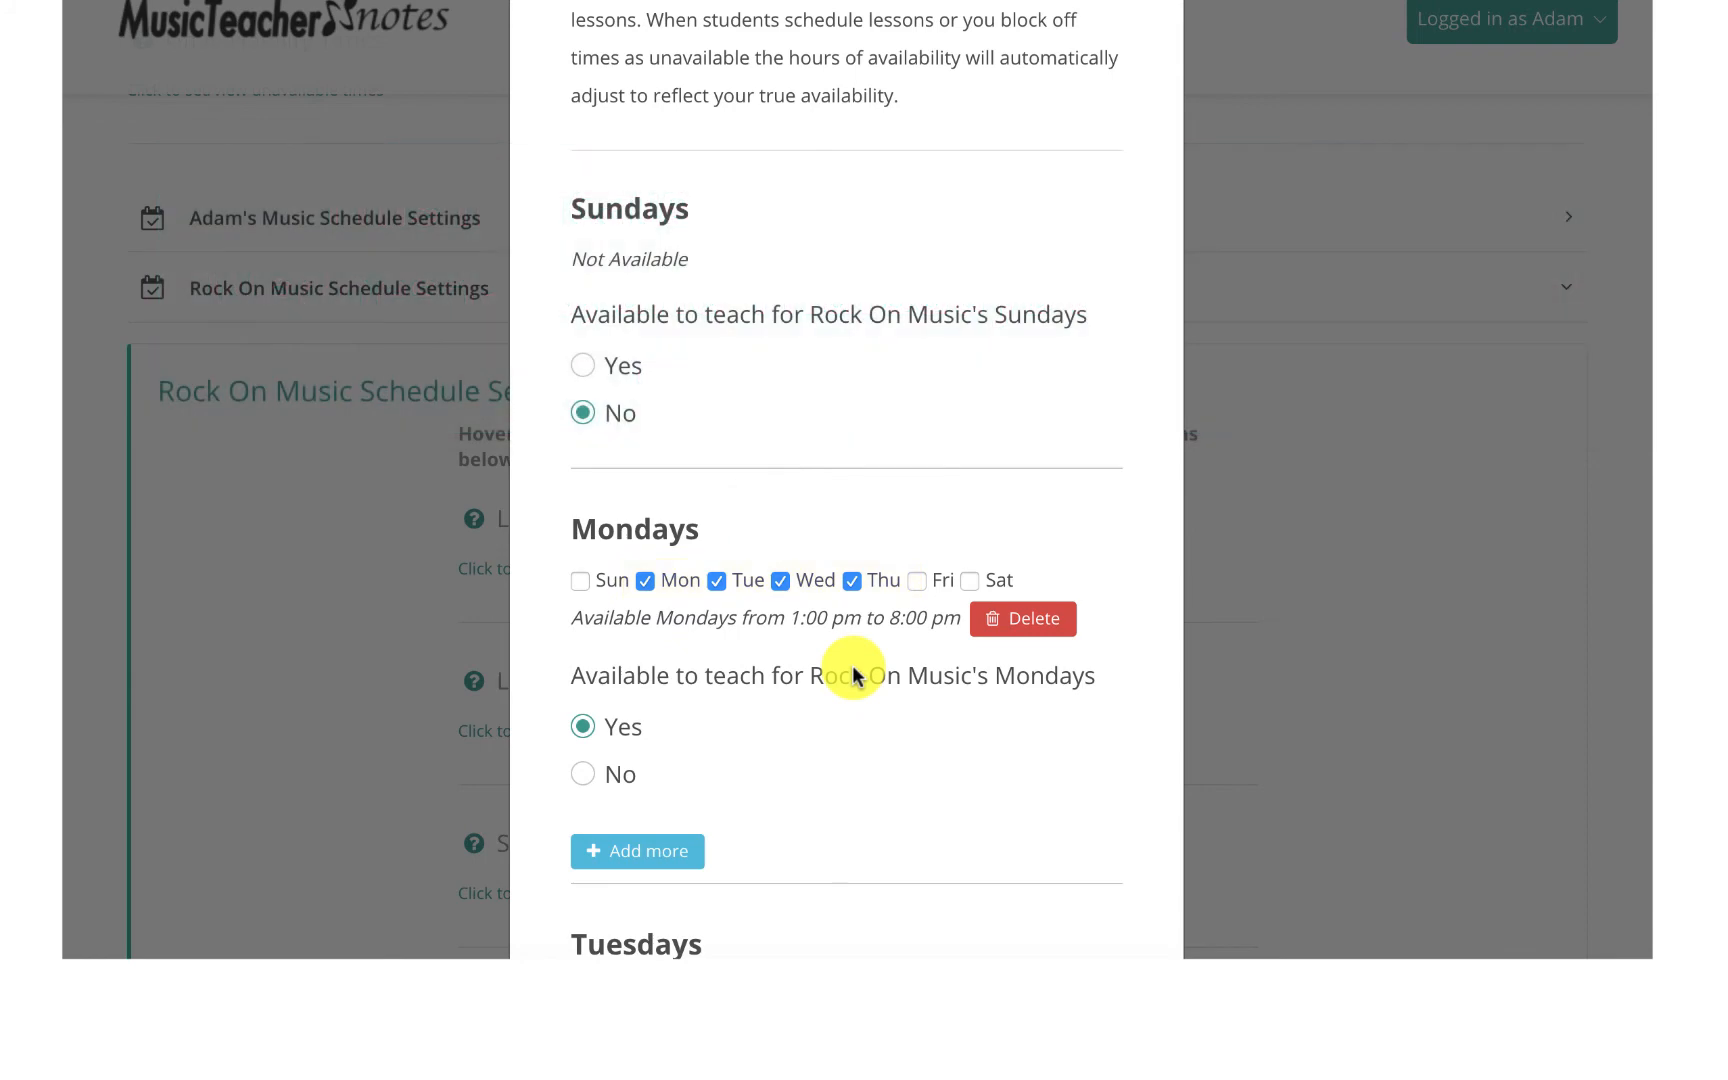
scroll(852, 666, down, 10)
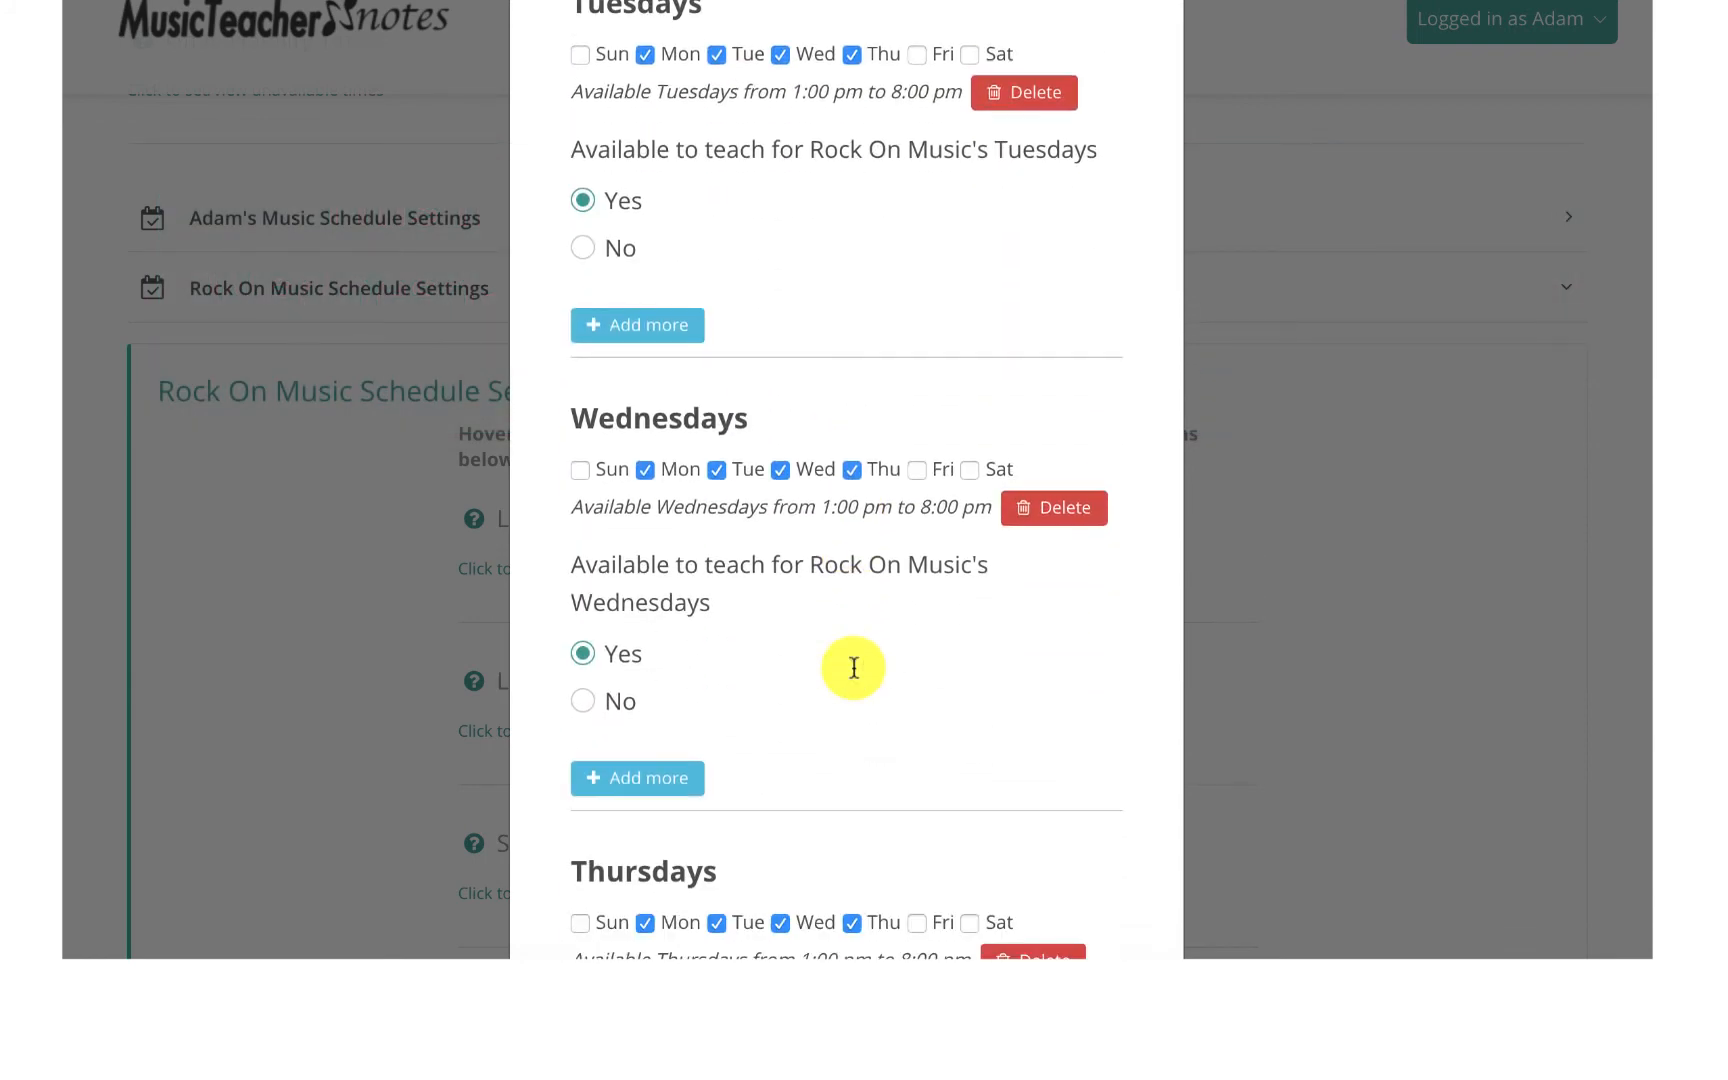
scroll(854, 668, down, 10)
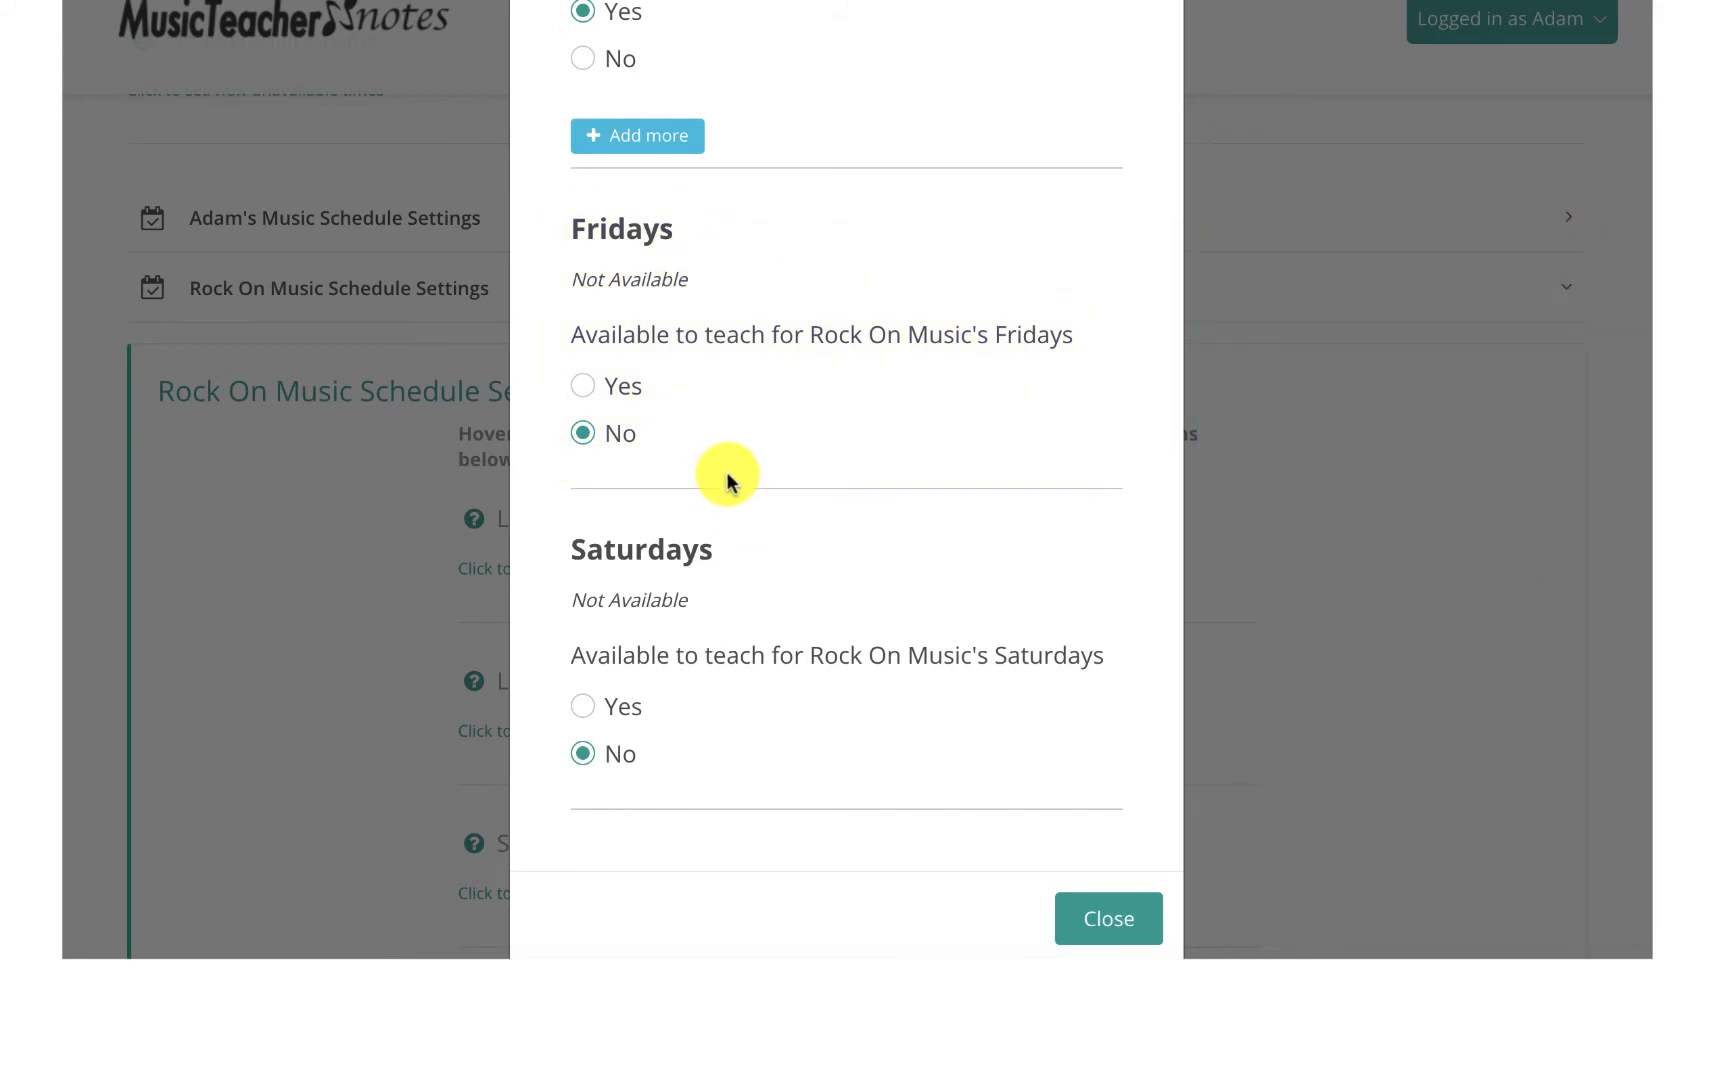
click(584, 387)
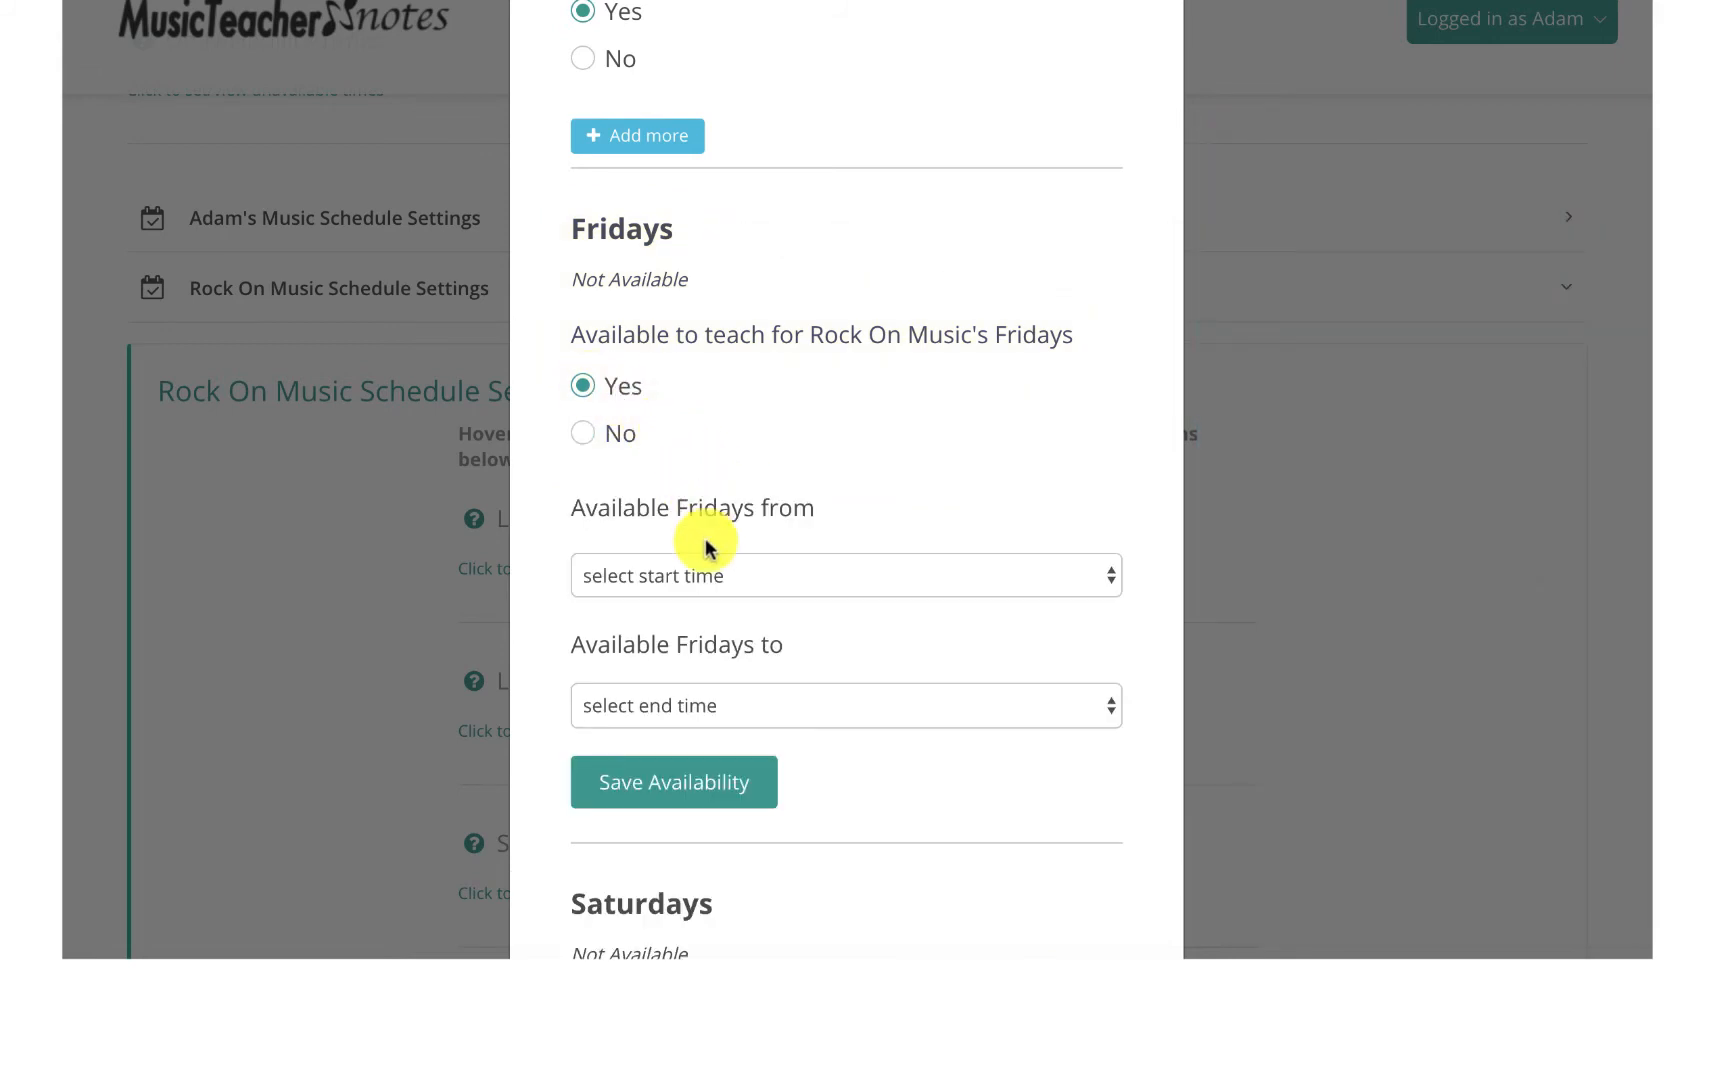
click(708, 566)
scroll(710, 833, down, 5)
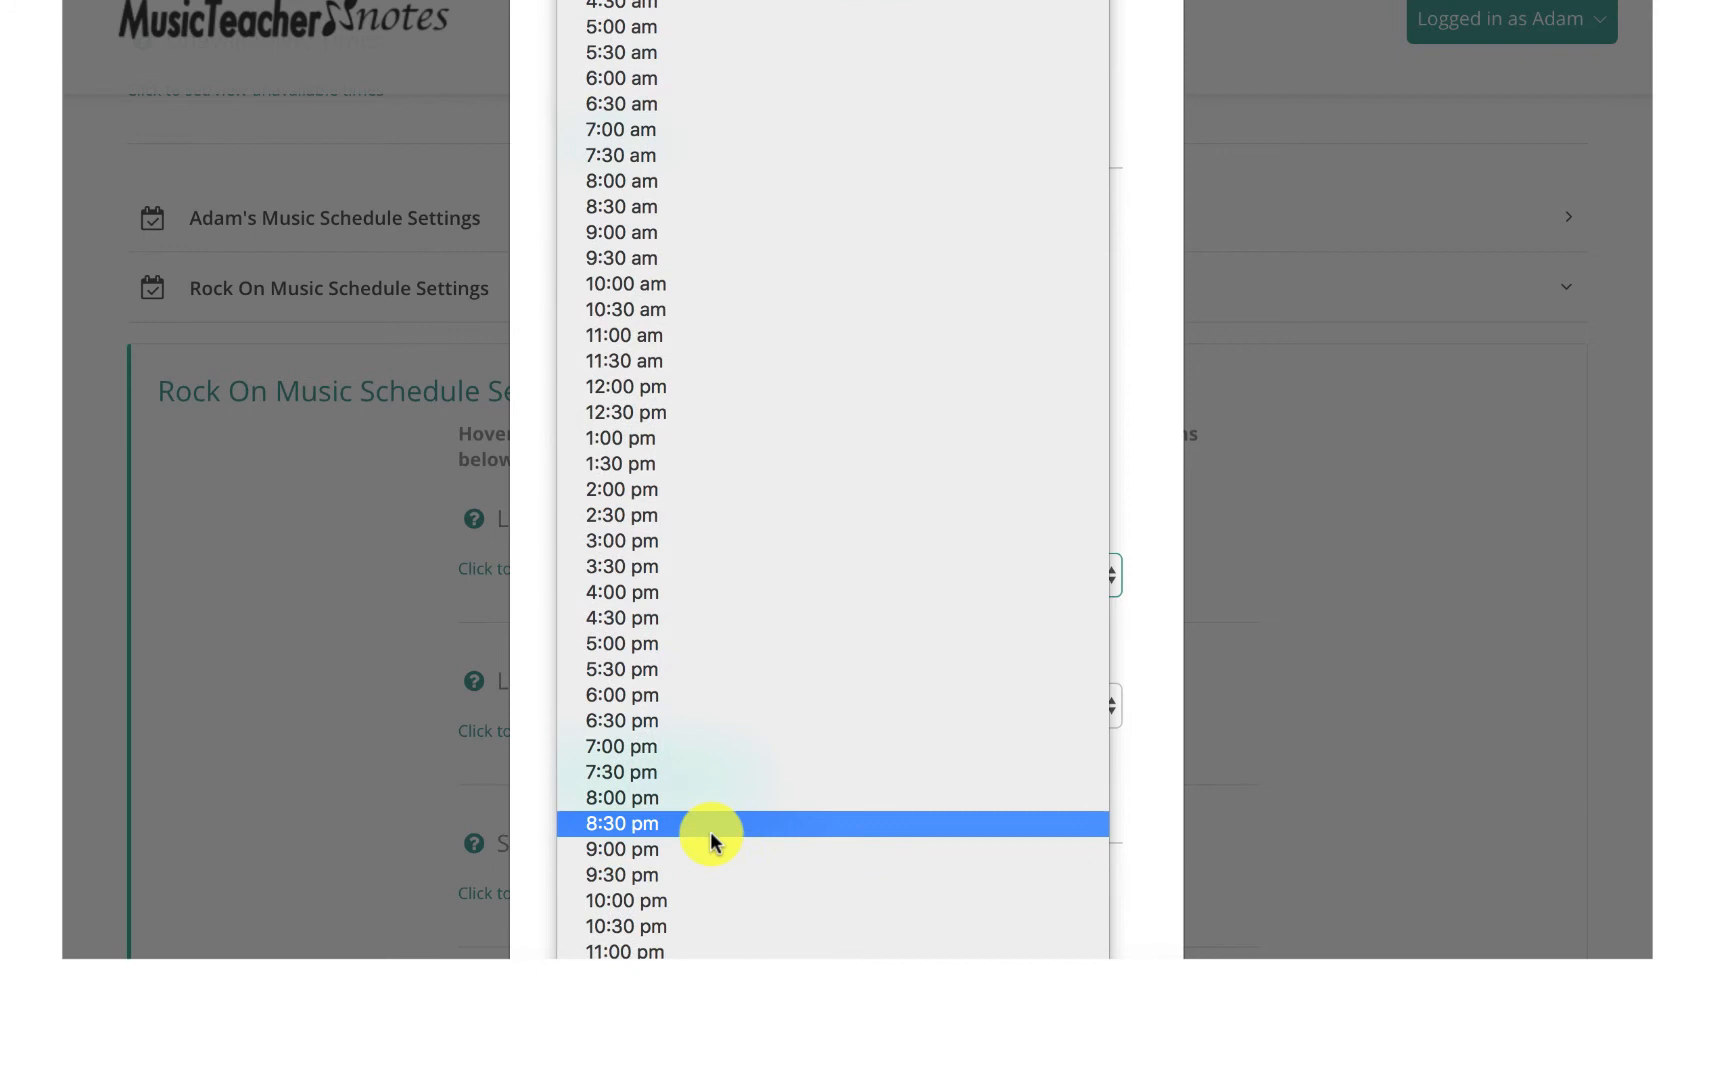
click(677, 655)
click(697, 714)
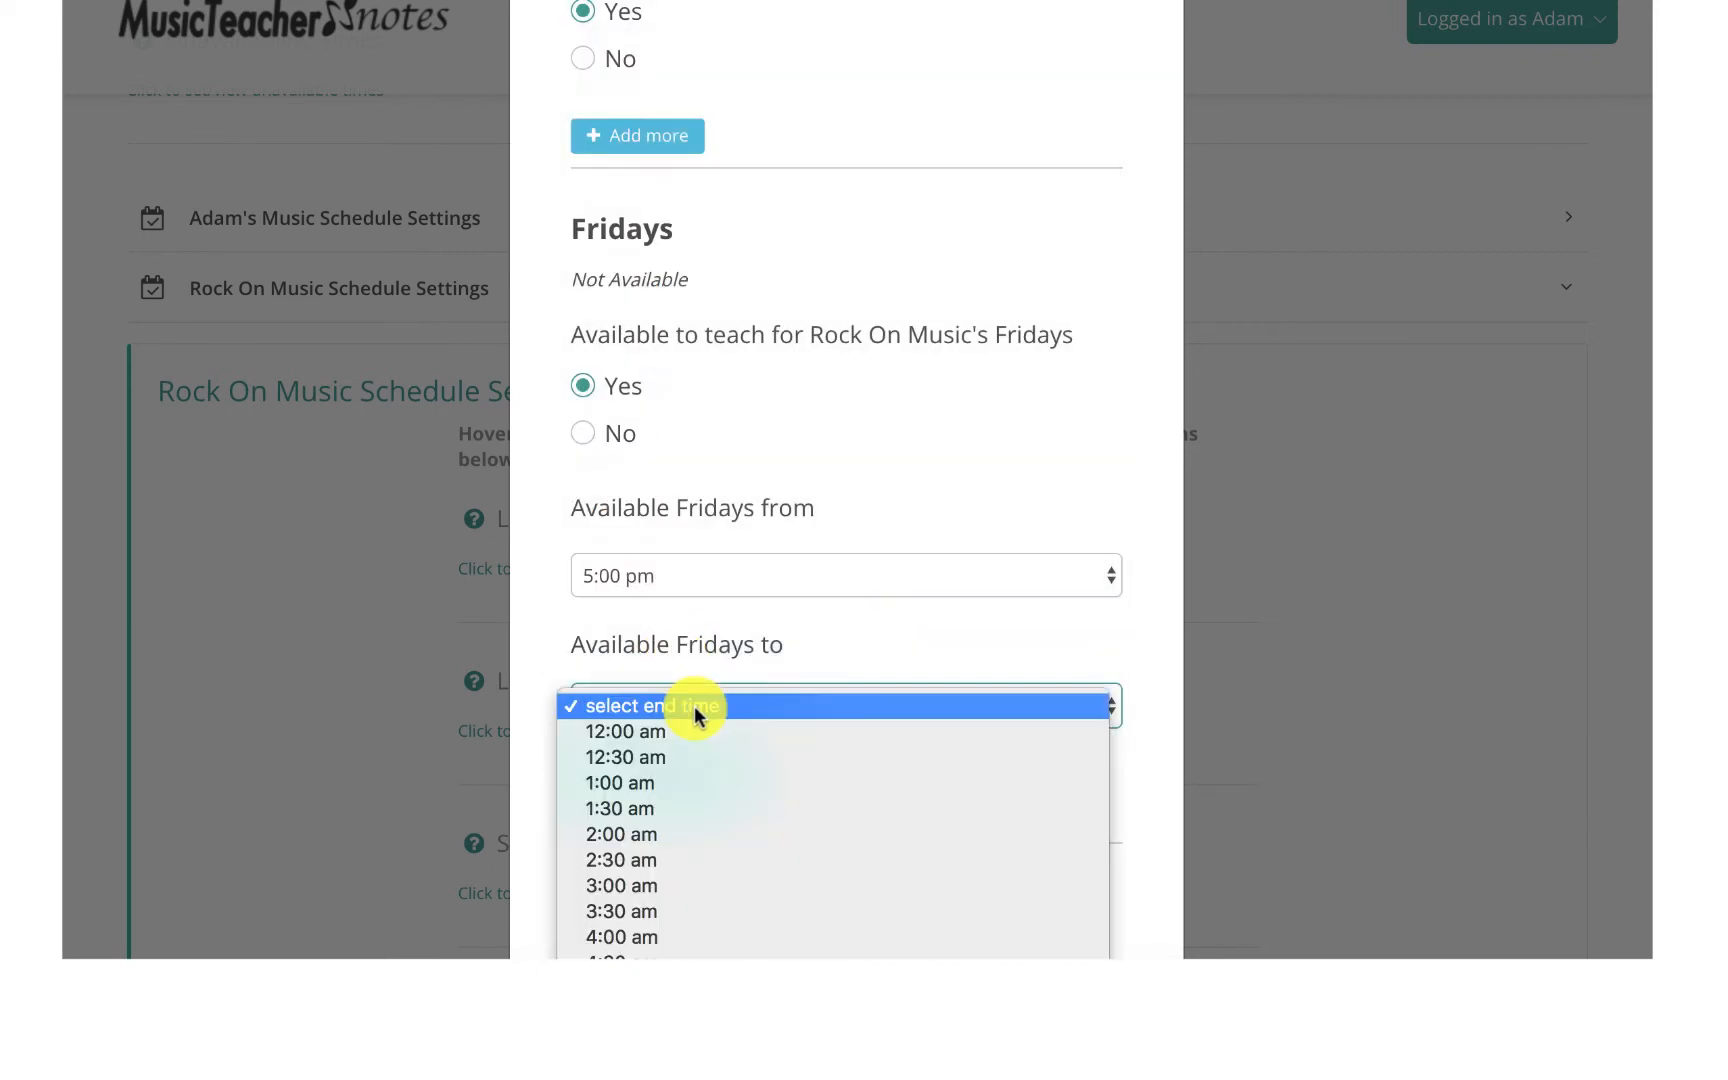
scroll(712, 840, down, 8)
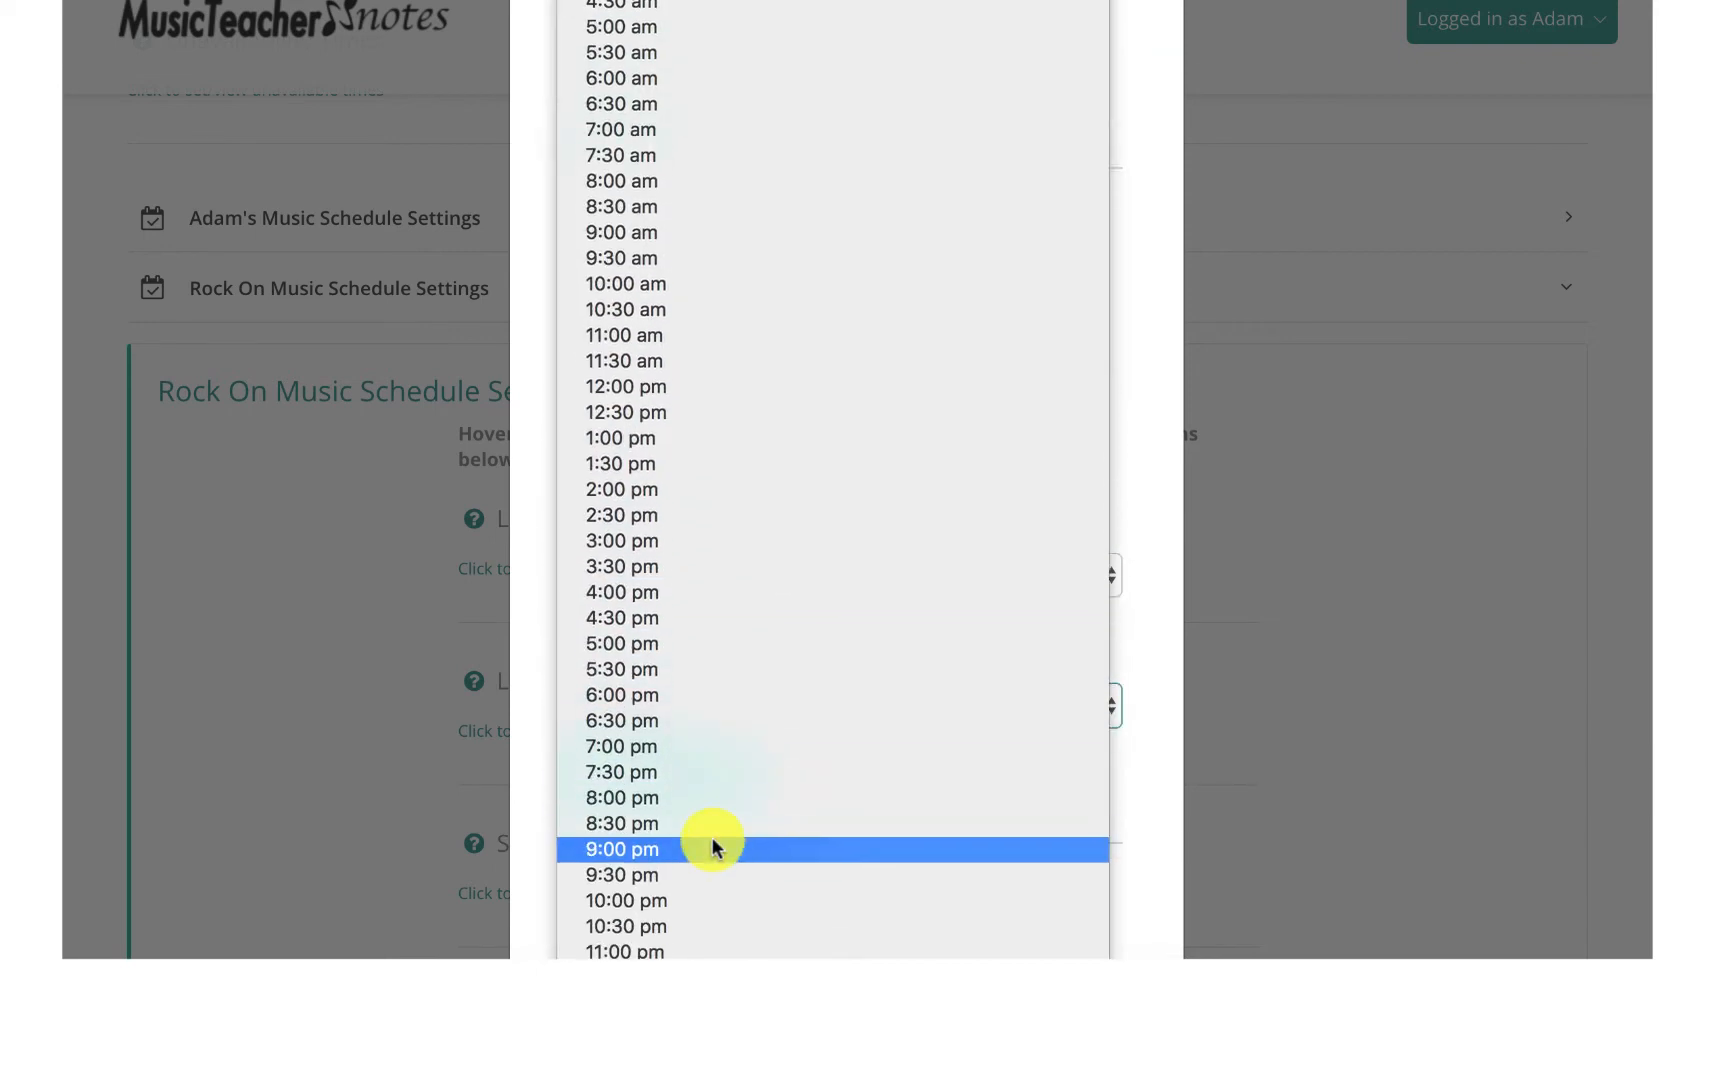
click(703, 799)
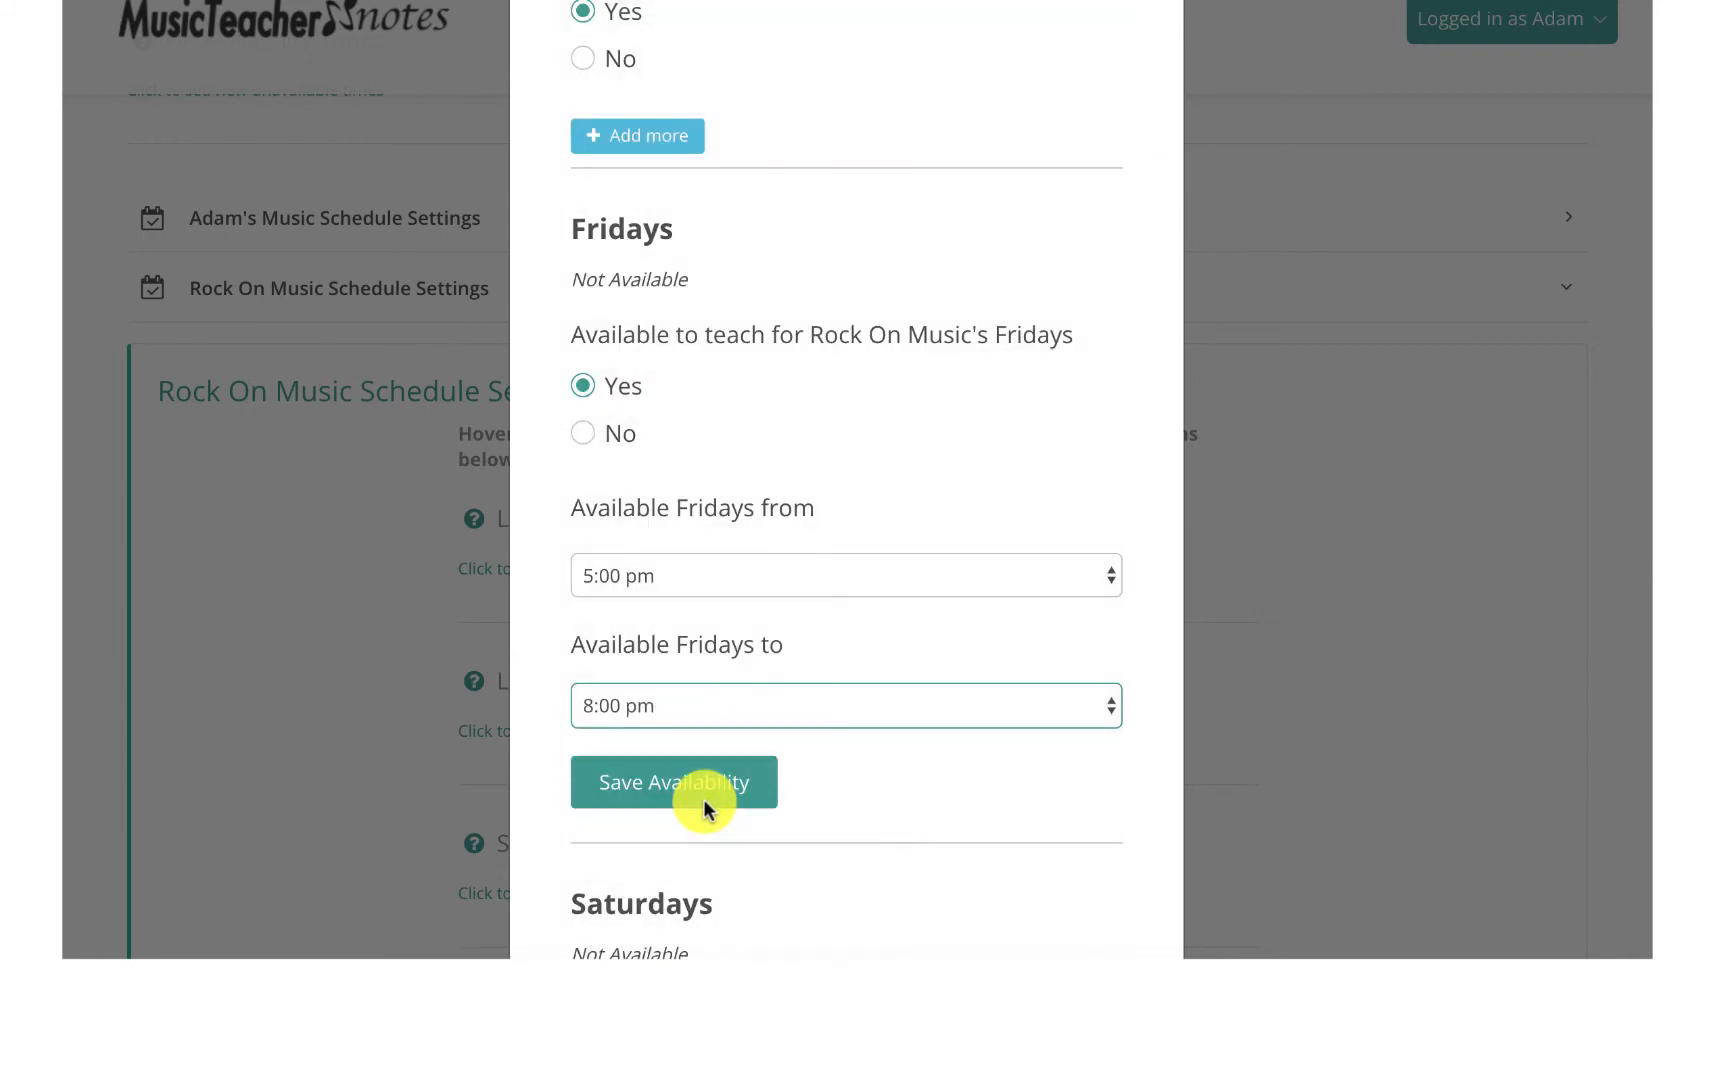
click(703, 799)
Mark Saturdays as available to teach, set the hours from 10:00 am to 12:00 pm, and save the availability.
scroll(695, 783, down, 2)
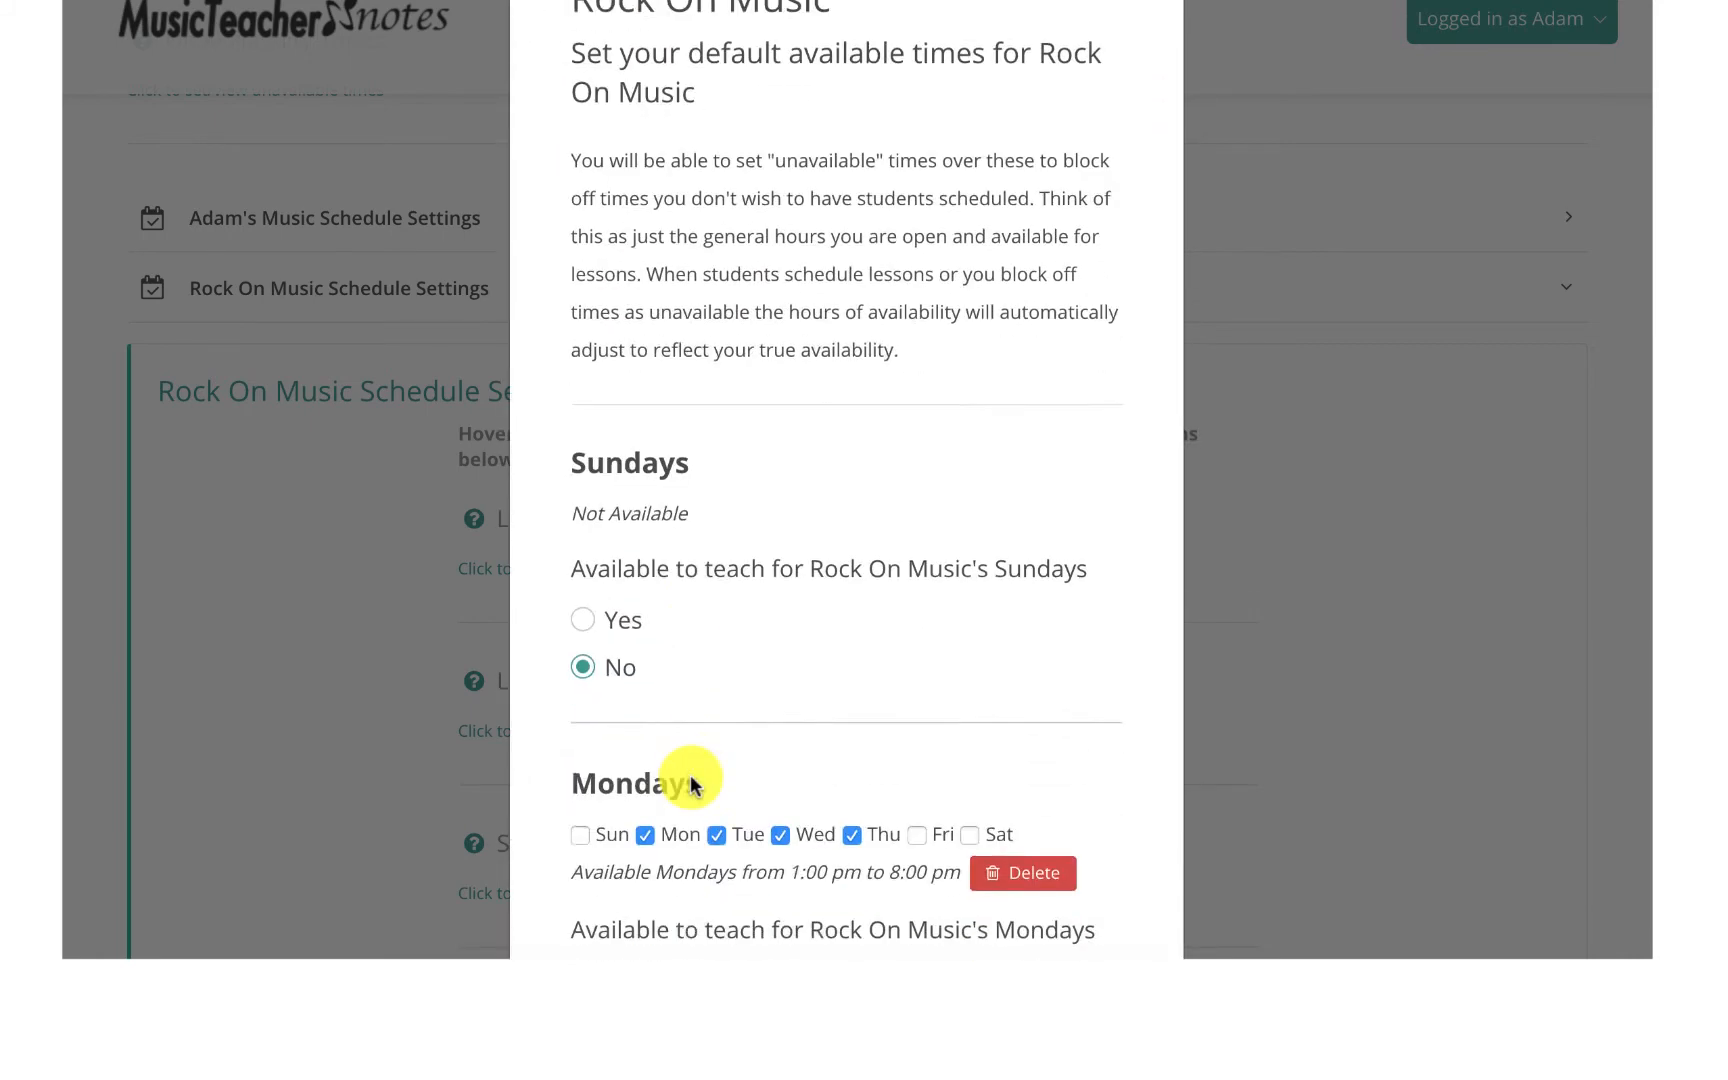
scroll(690, 782, down, 20)
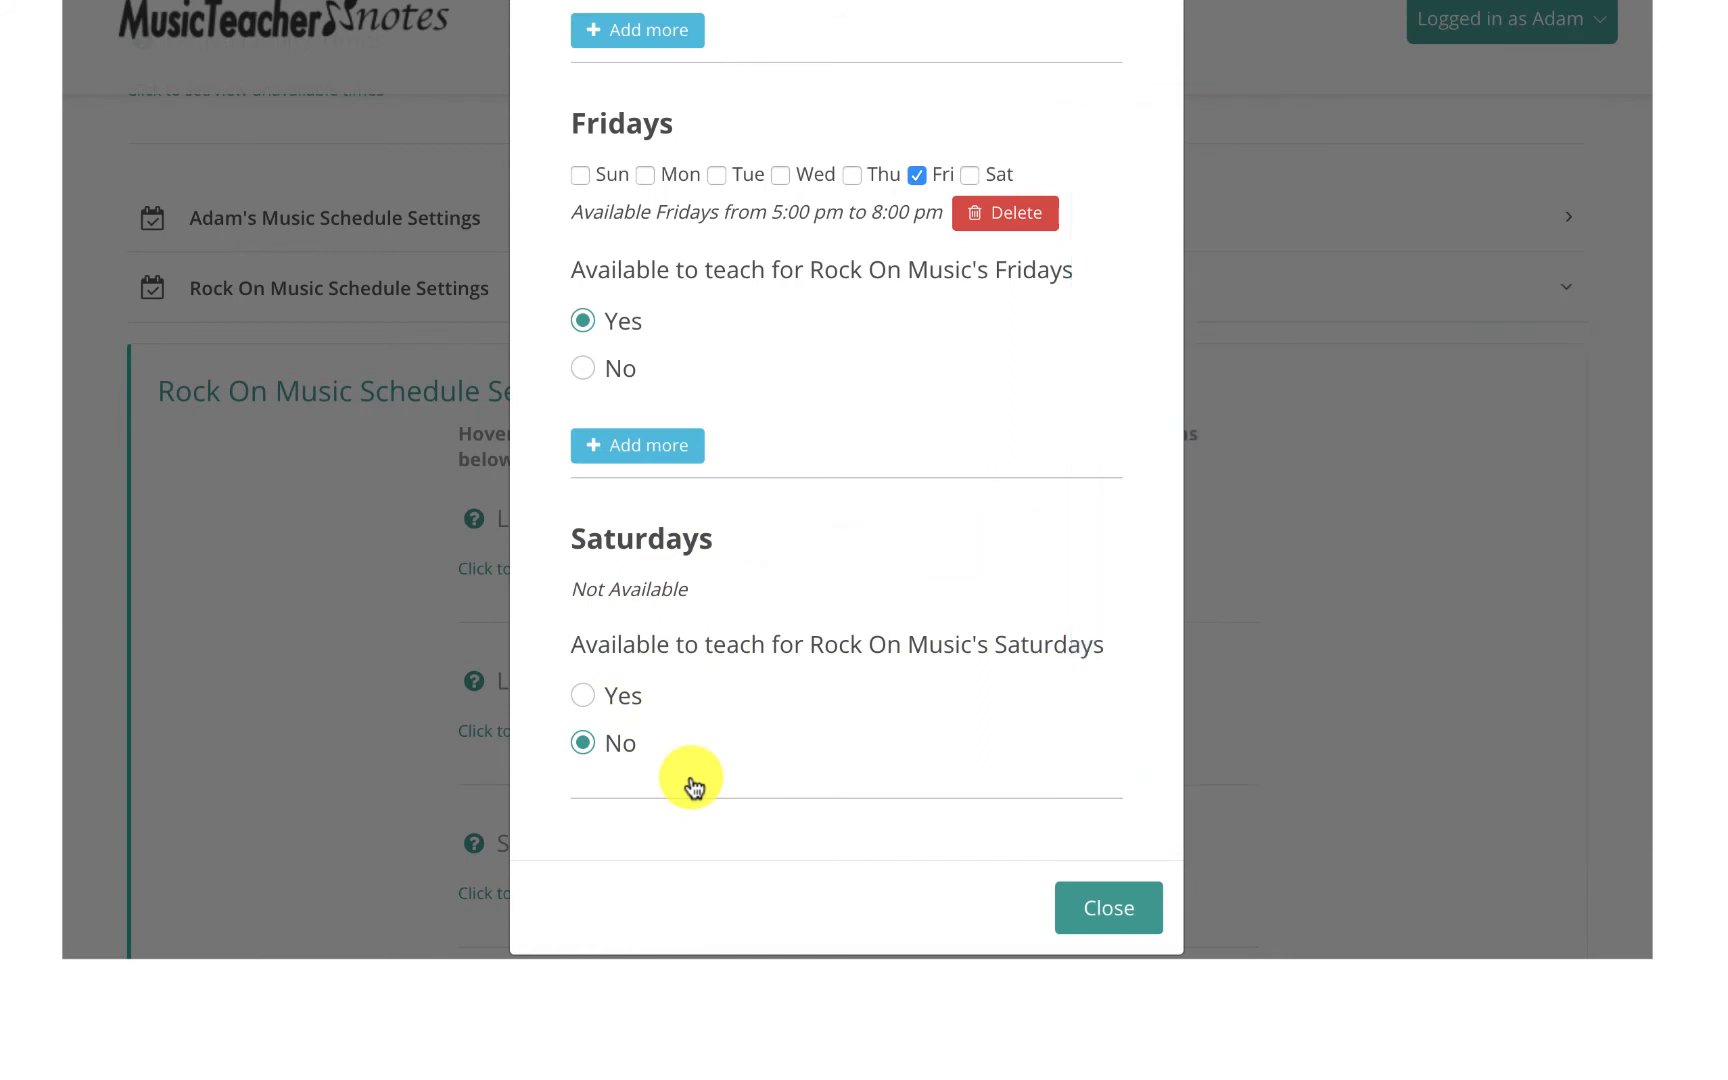
click(582, 698)
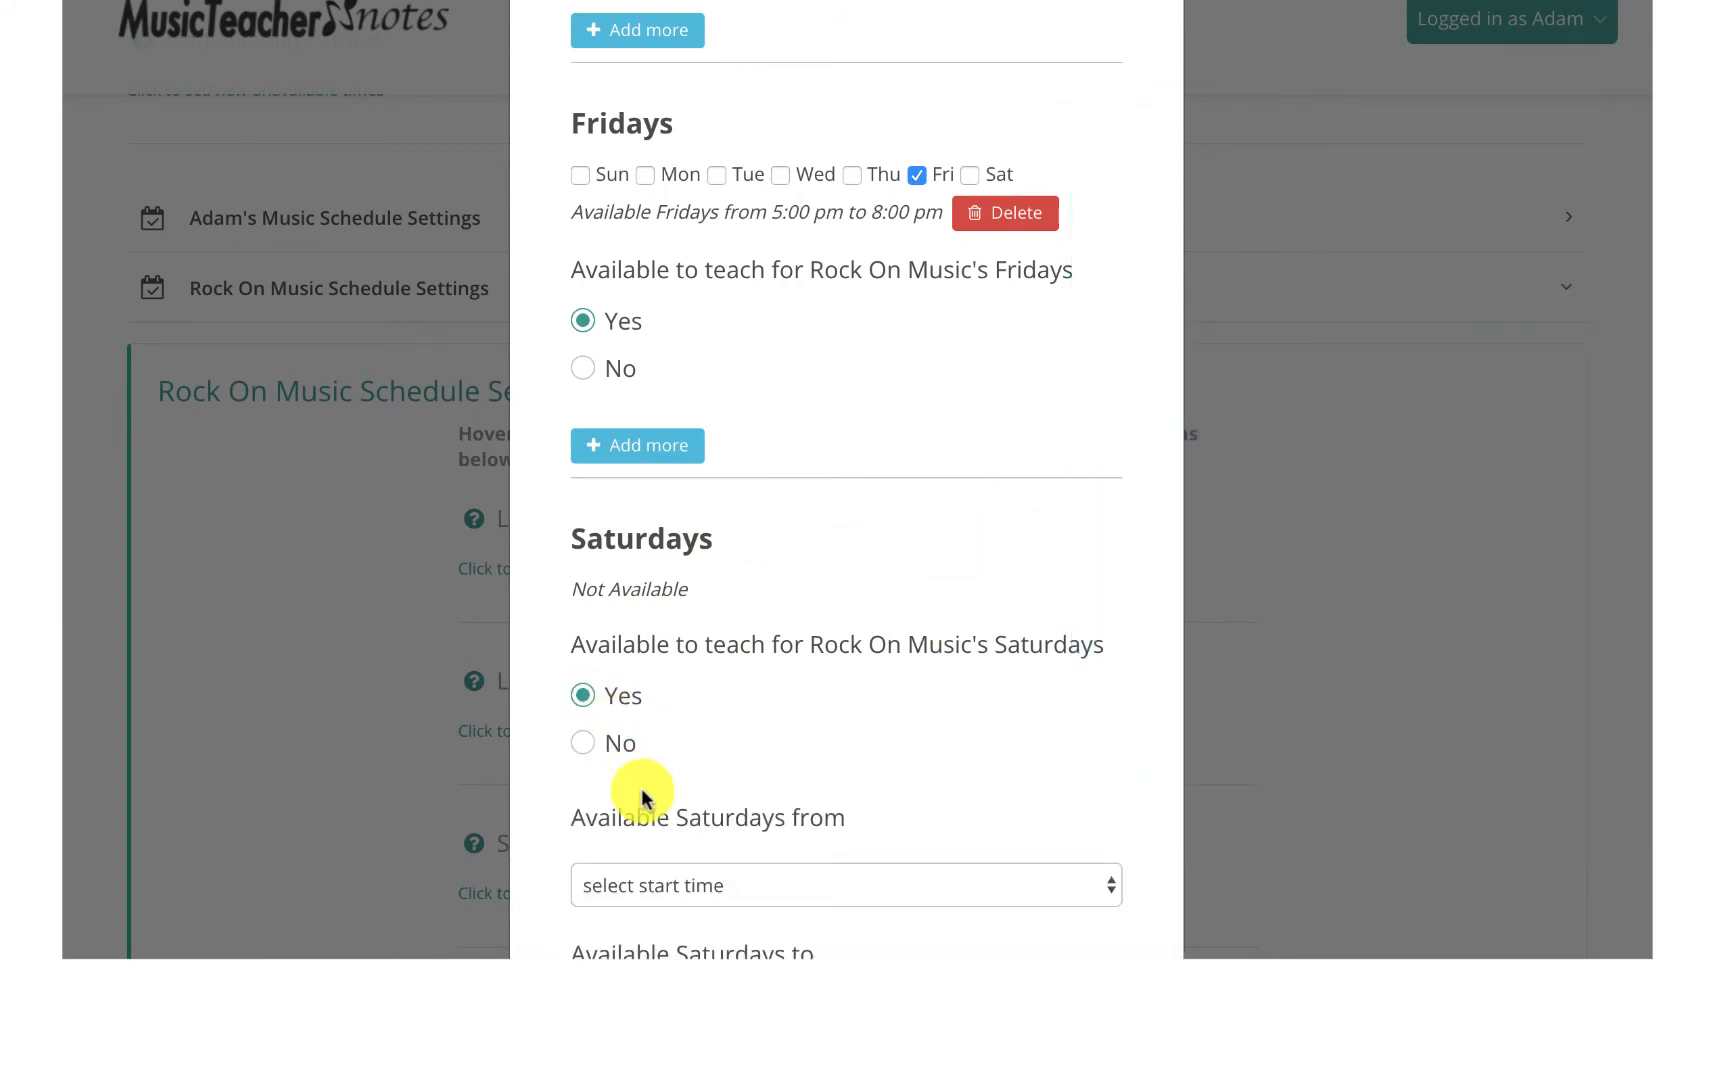
scroll(643, 790, down, 5)
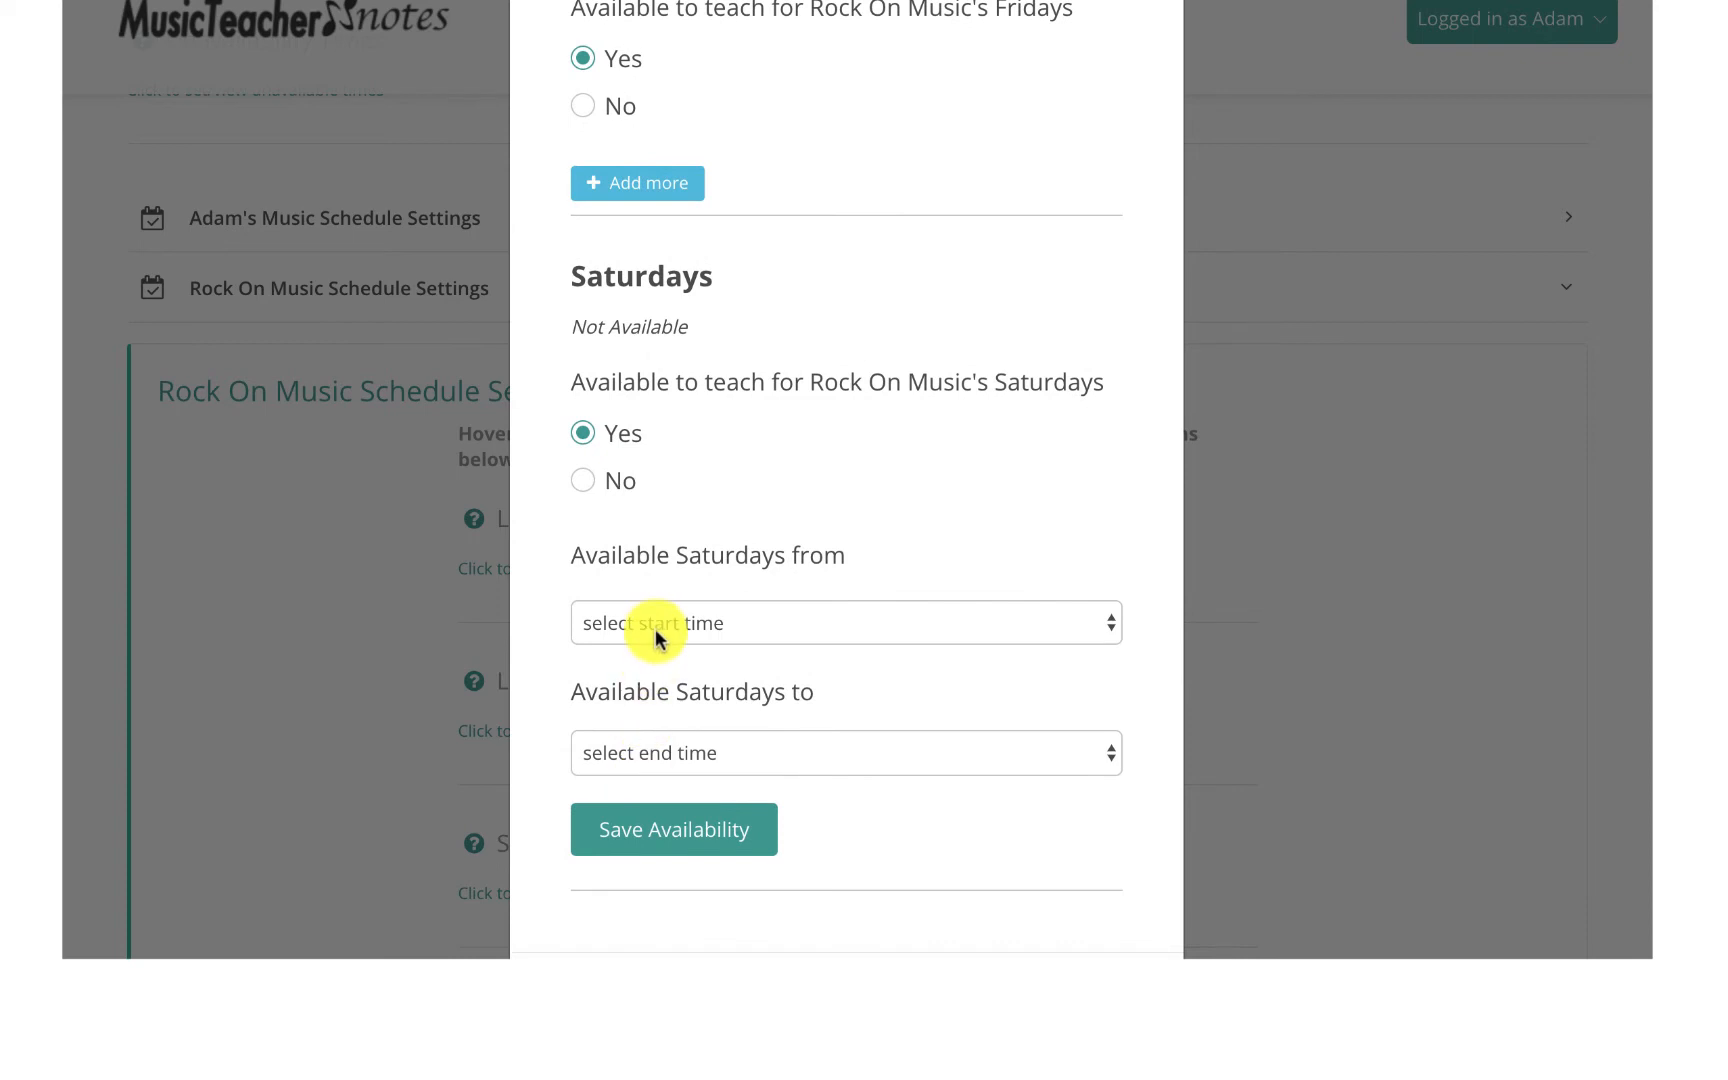
click(655, 624)
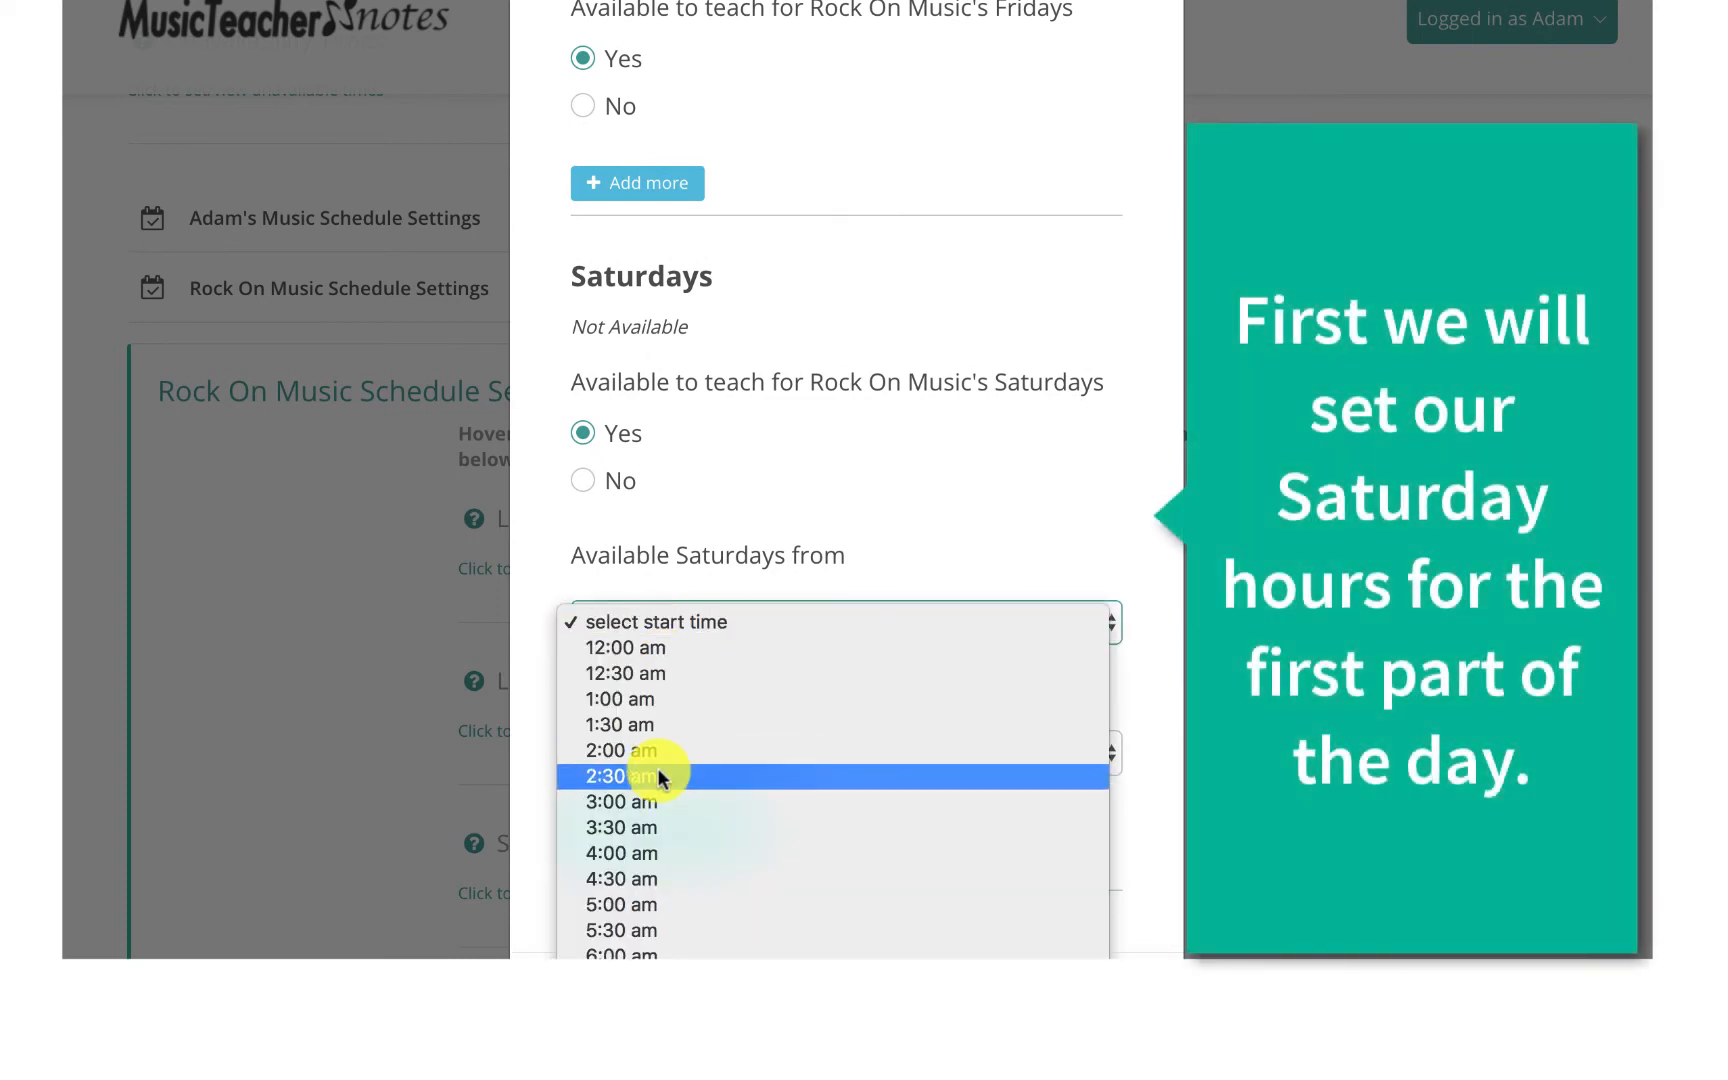
scroll(658, 778, down, 3)
scroll(660, 790, down, 7)
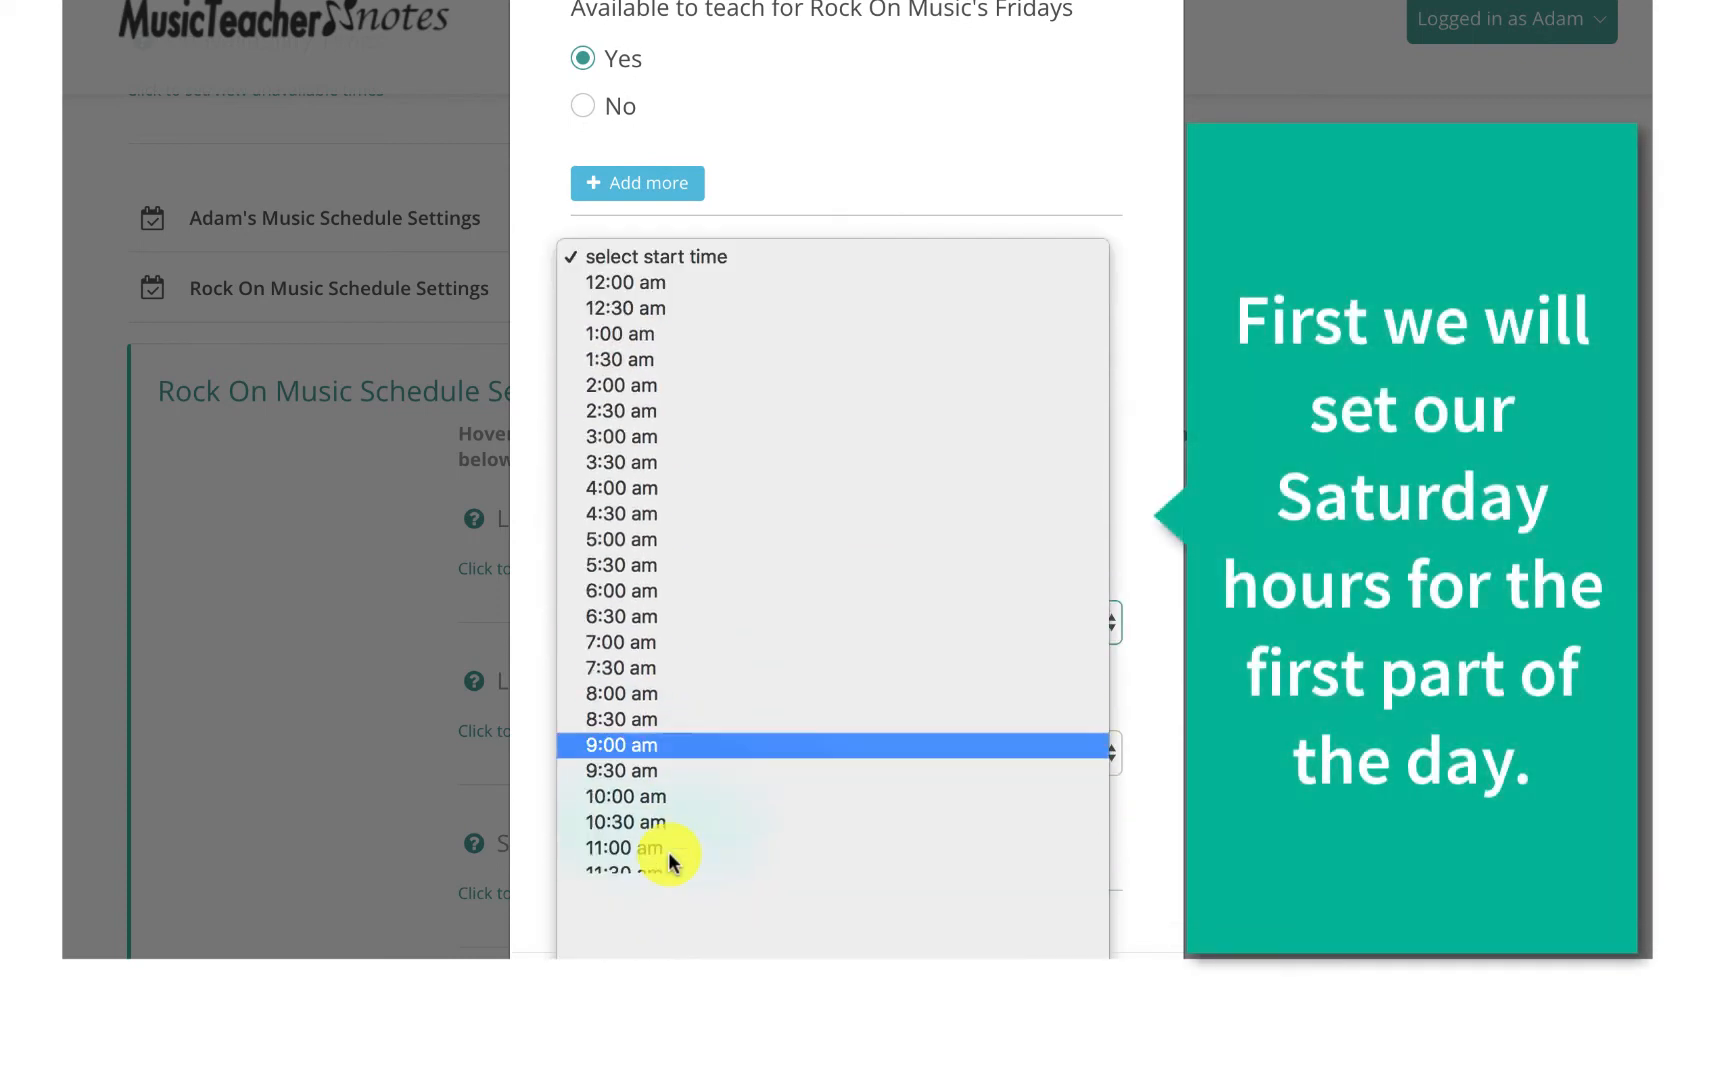
click(644, 649)
click(676, 747)
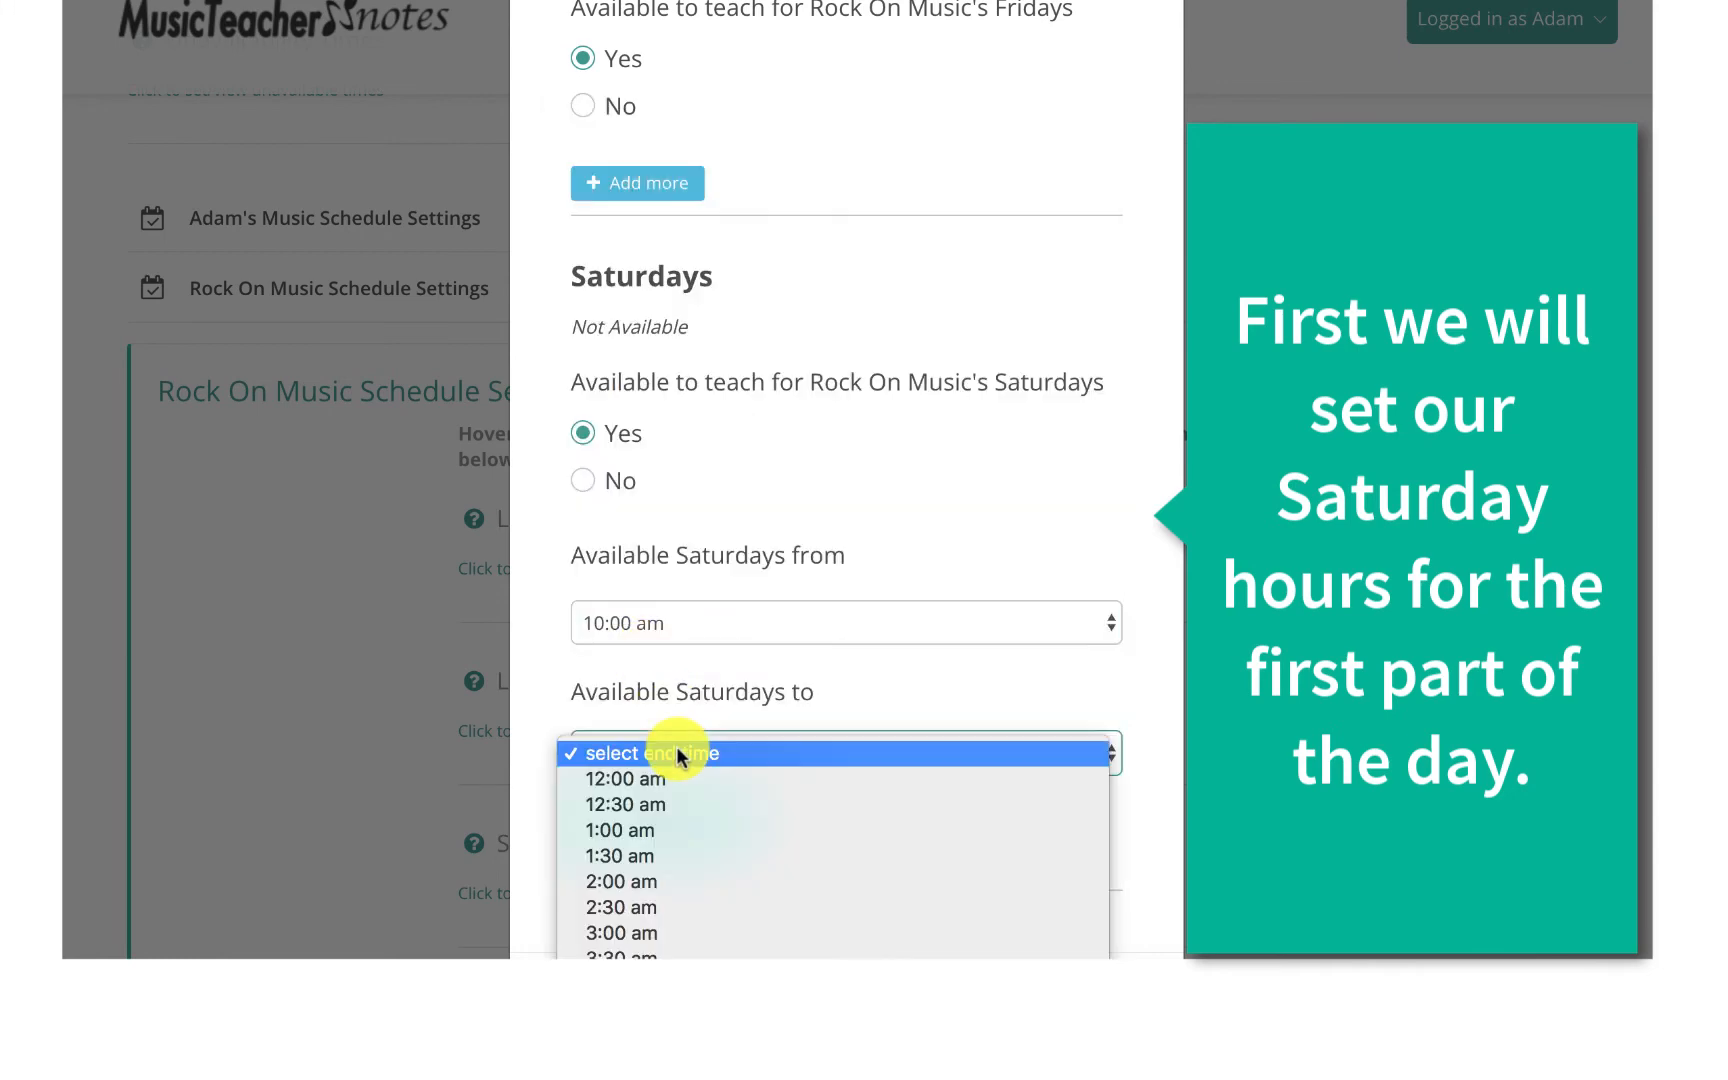
scroll(680, 832, down, 15)
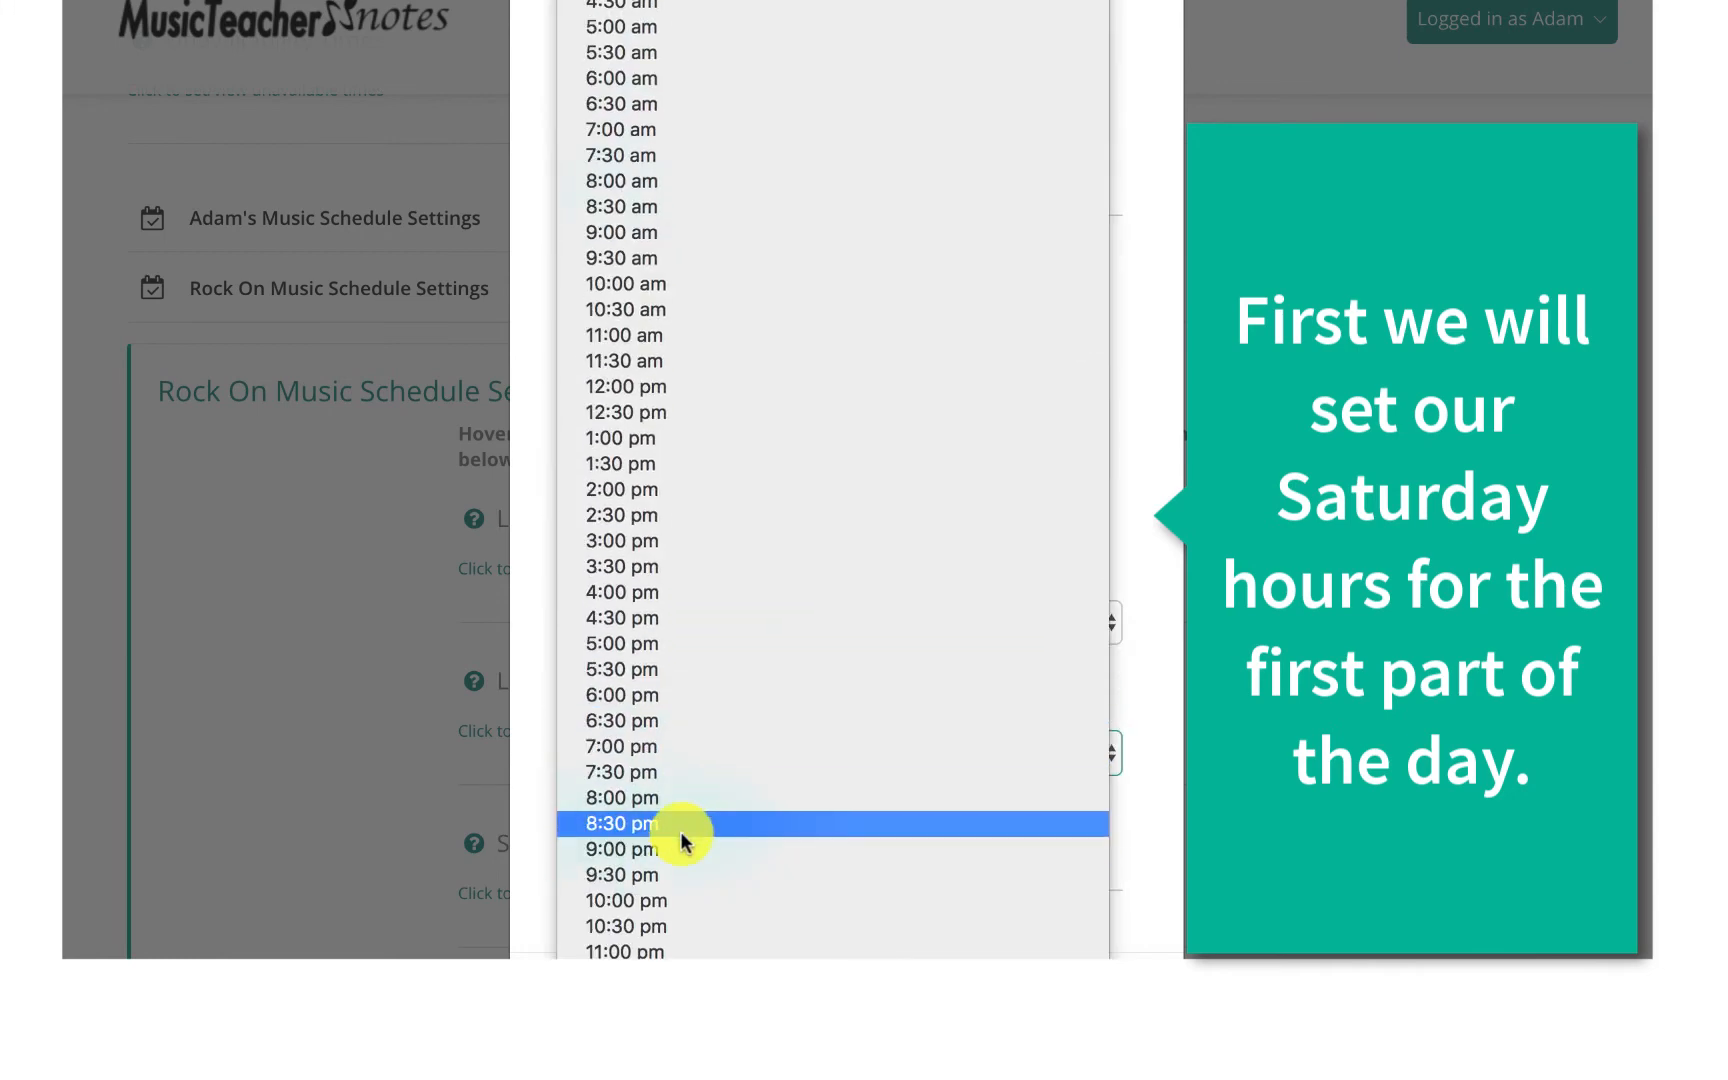
click(622, 389)
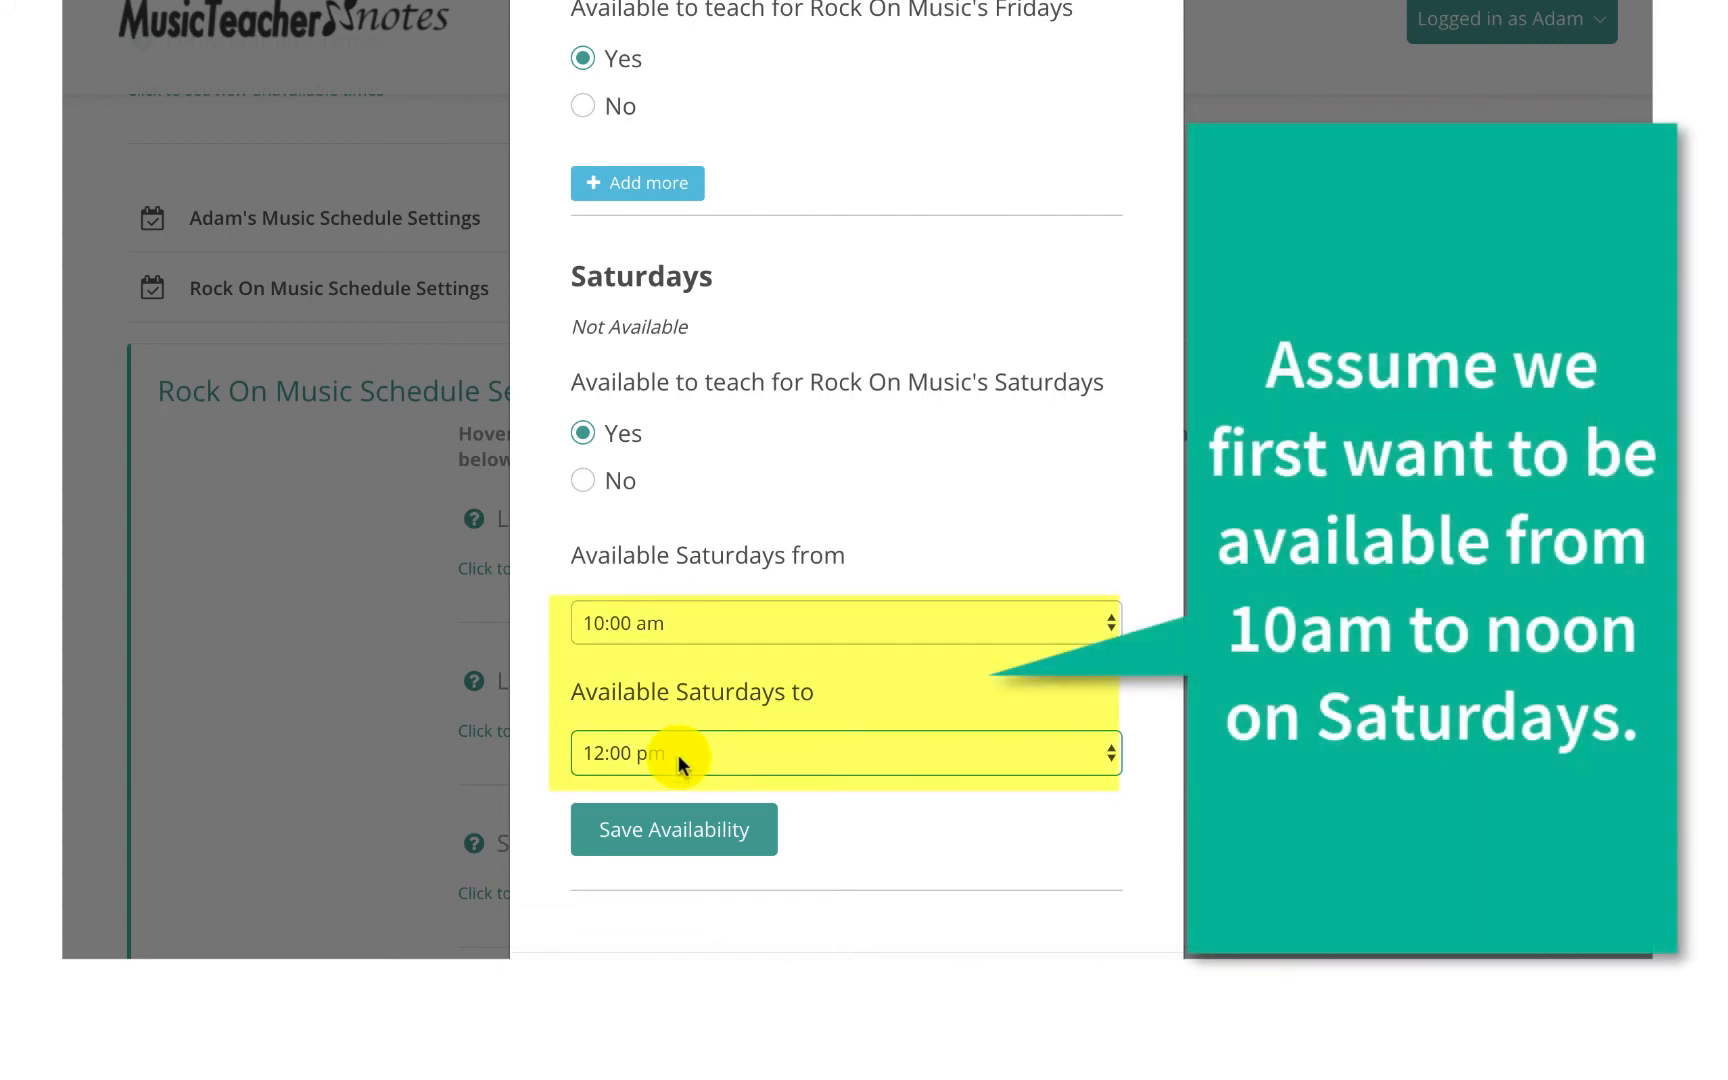
click(703, 828)
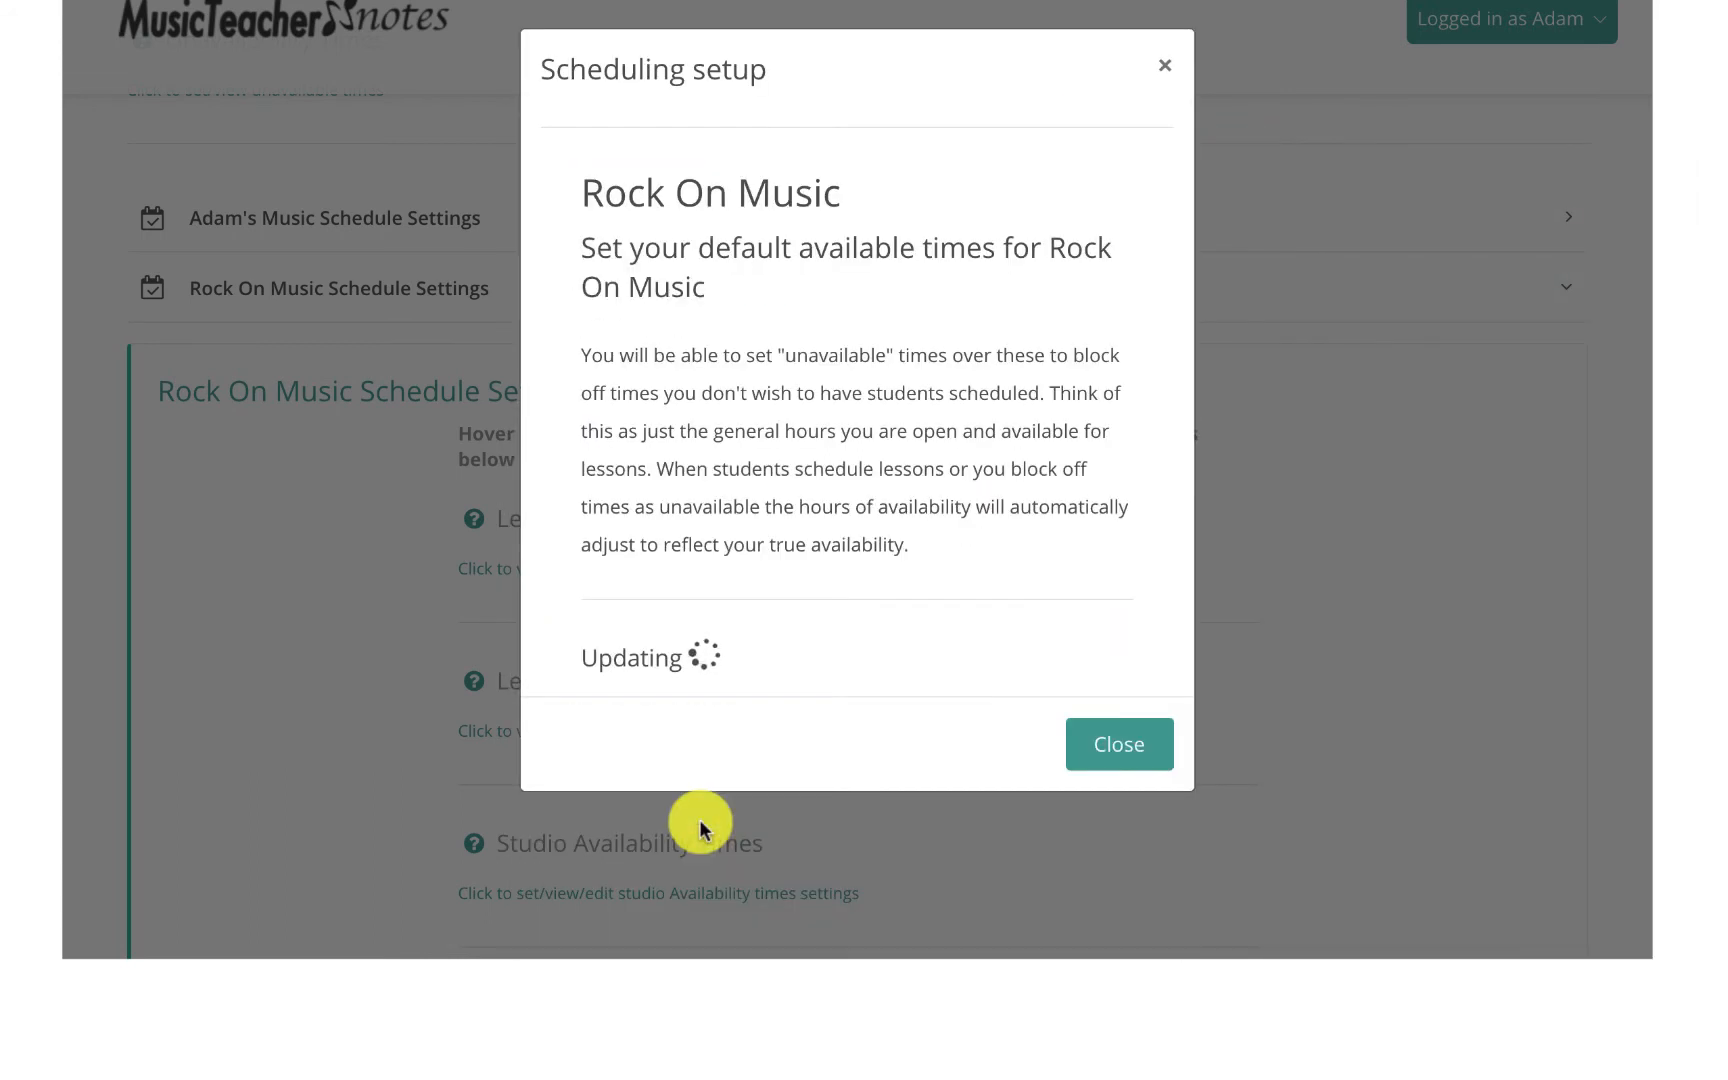
Add a second Saturday availability block for Rock On Music from 5:00 pm to 8:00 pm and save it.
scroll(706, 850, down, 15)
scroll(712, 853, down, 5)
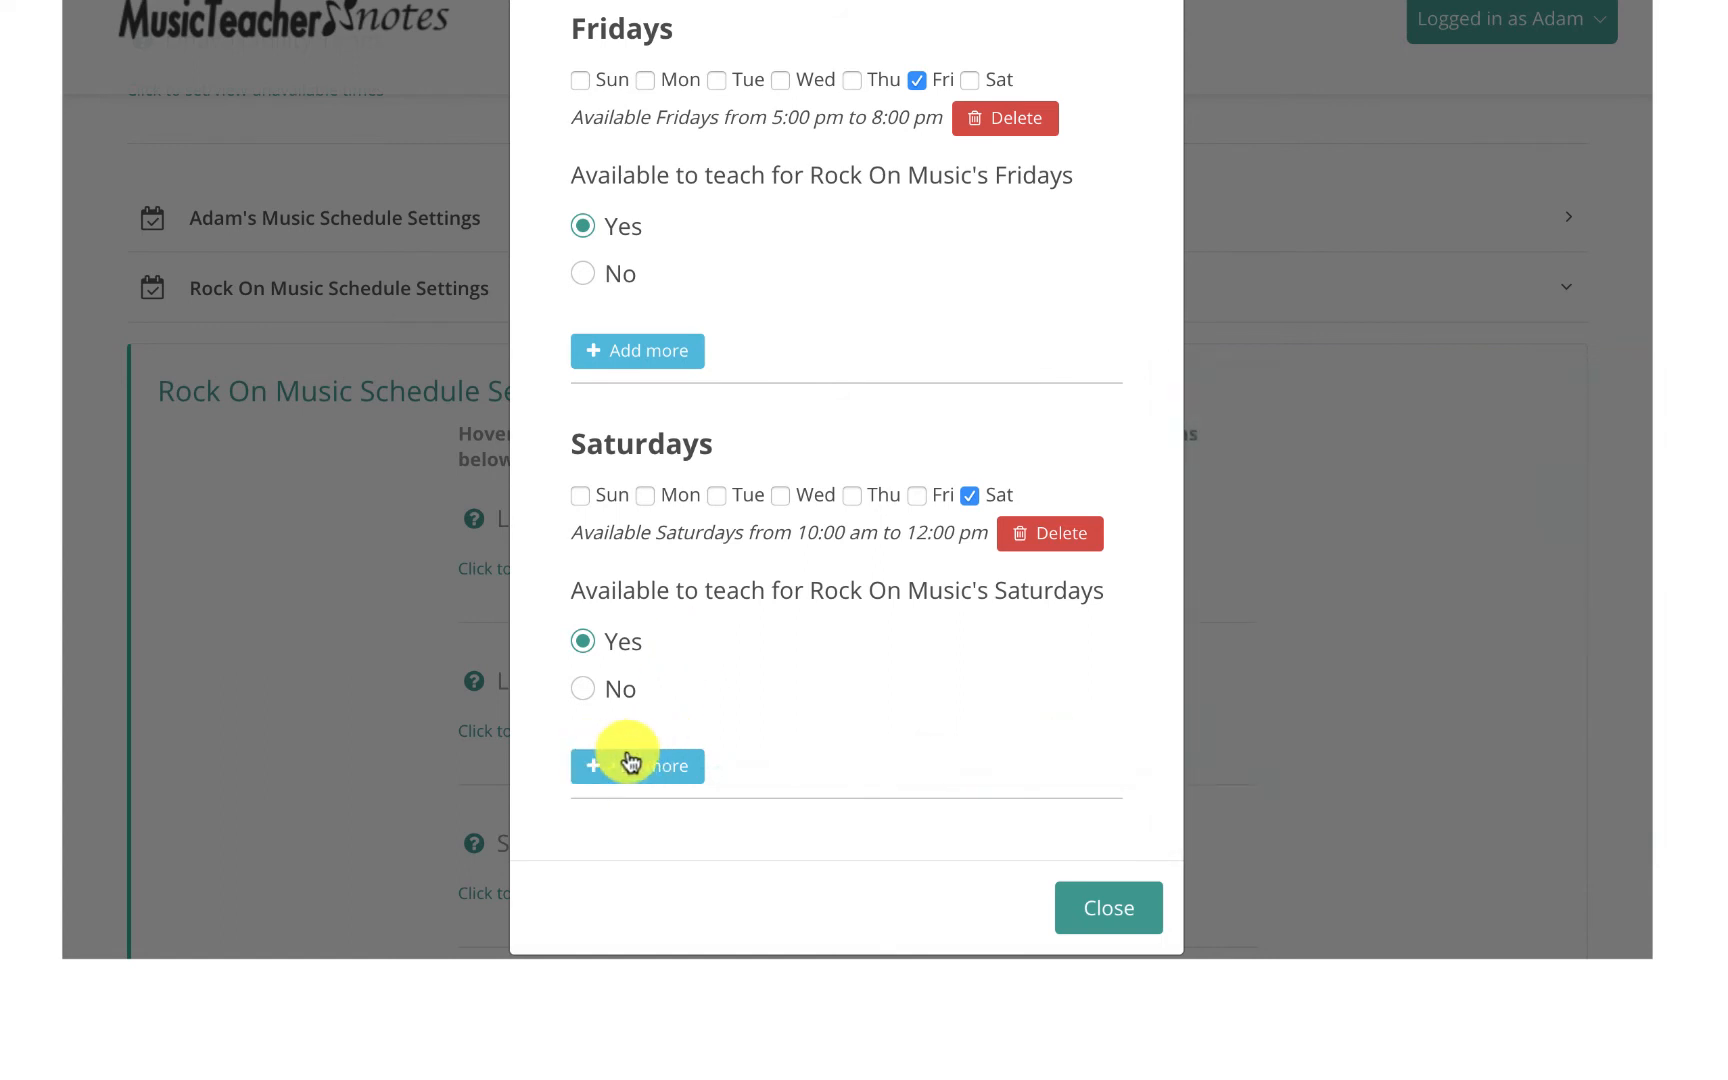
click(694, 765)
scroll(694, 765, down, 2)
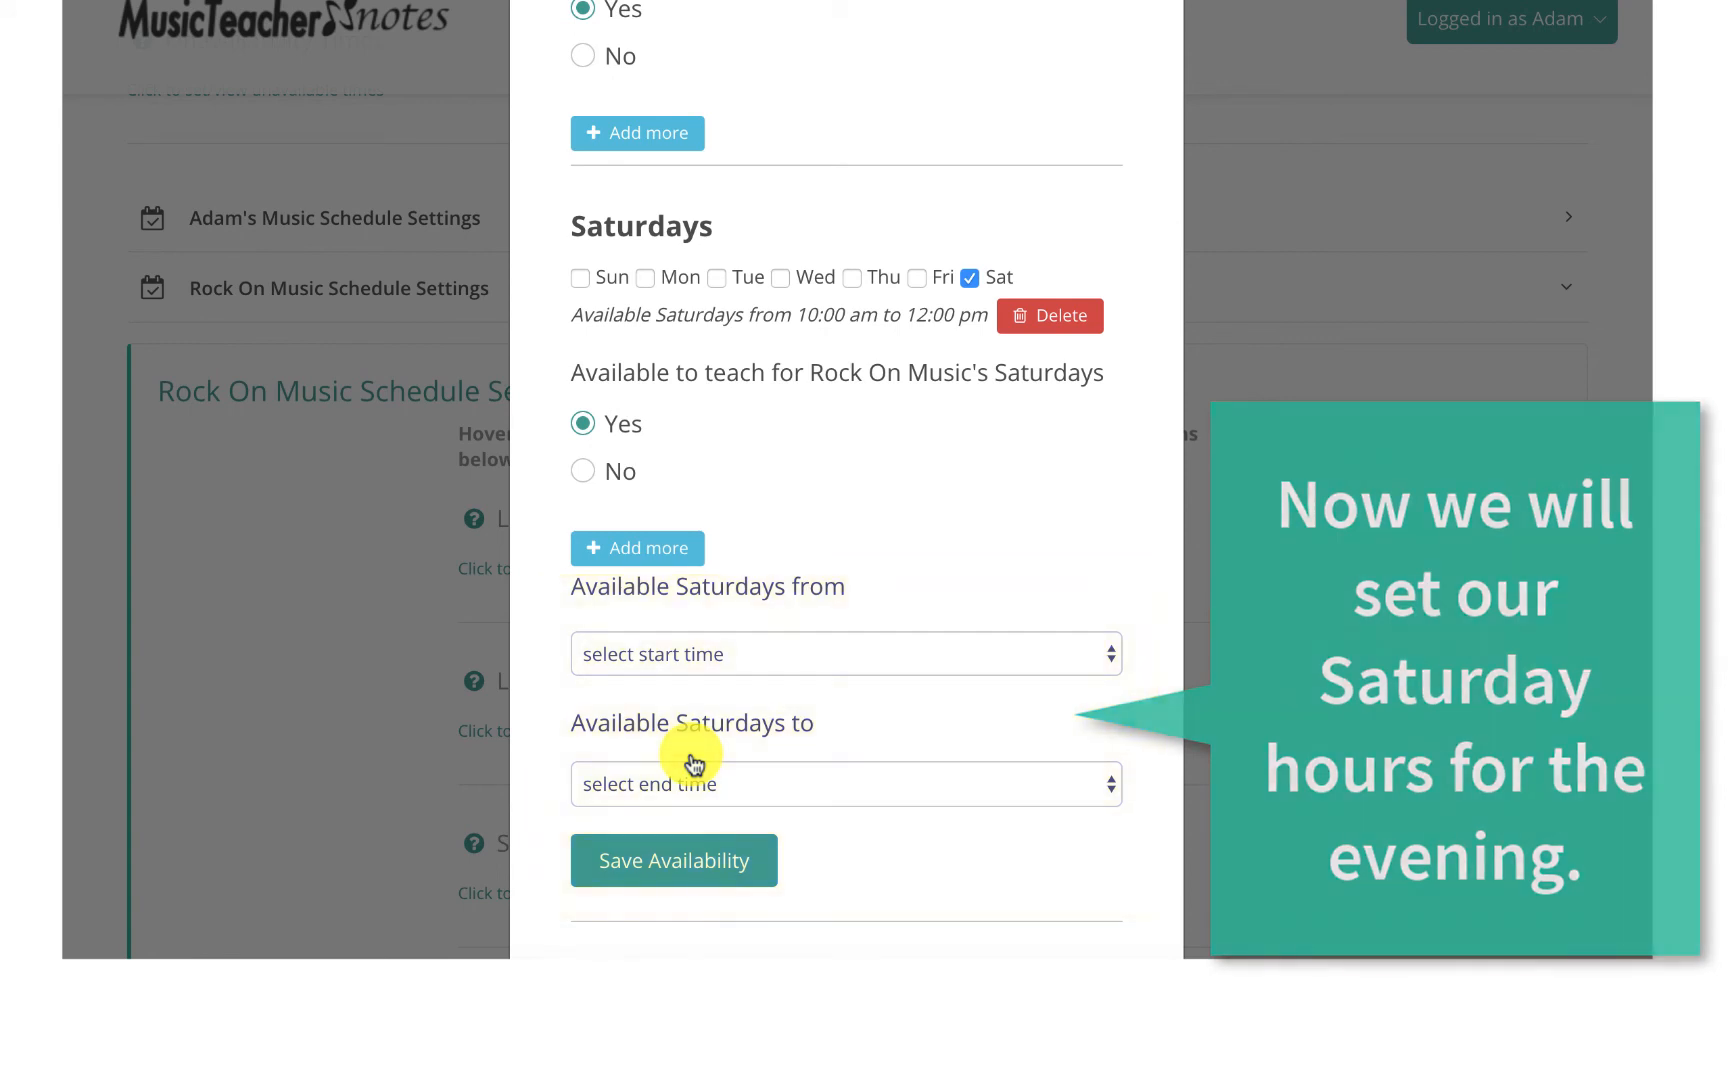
click(742, 656)
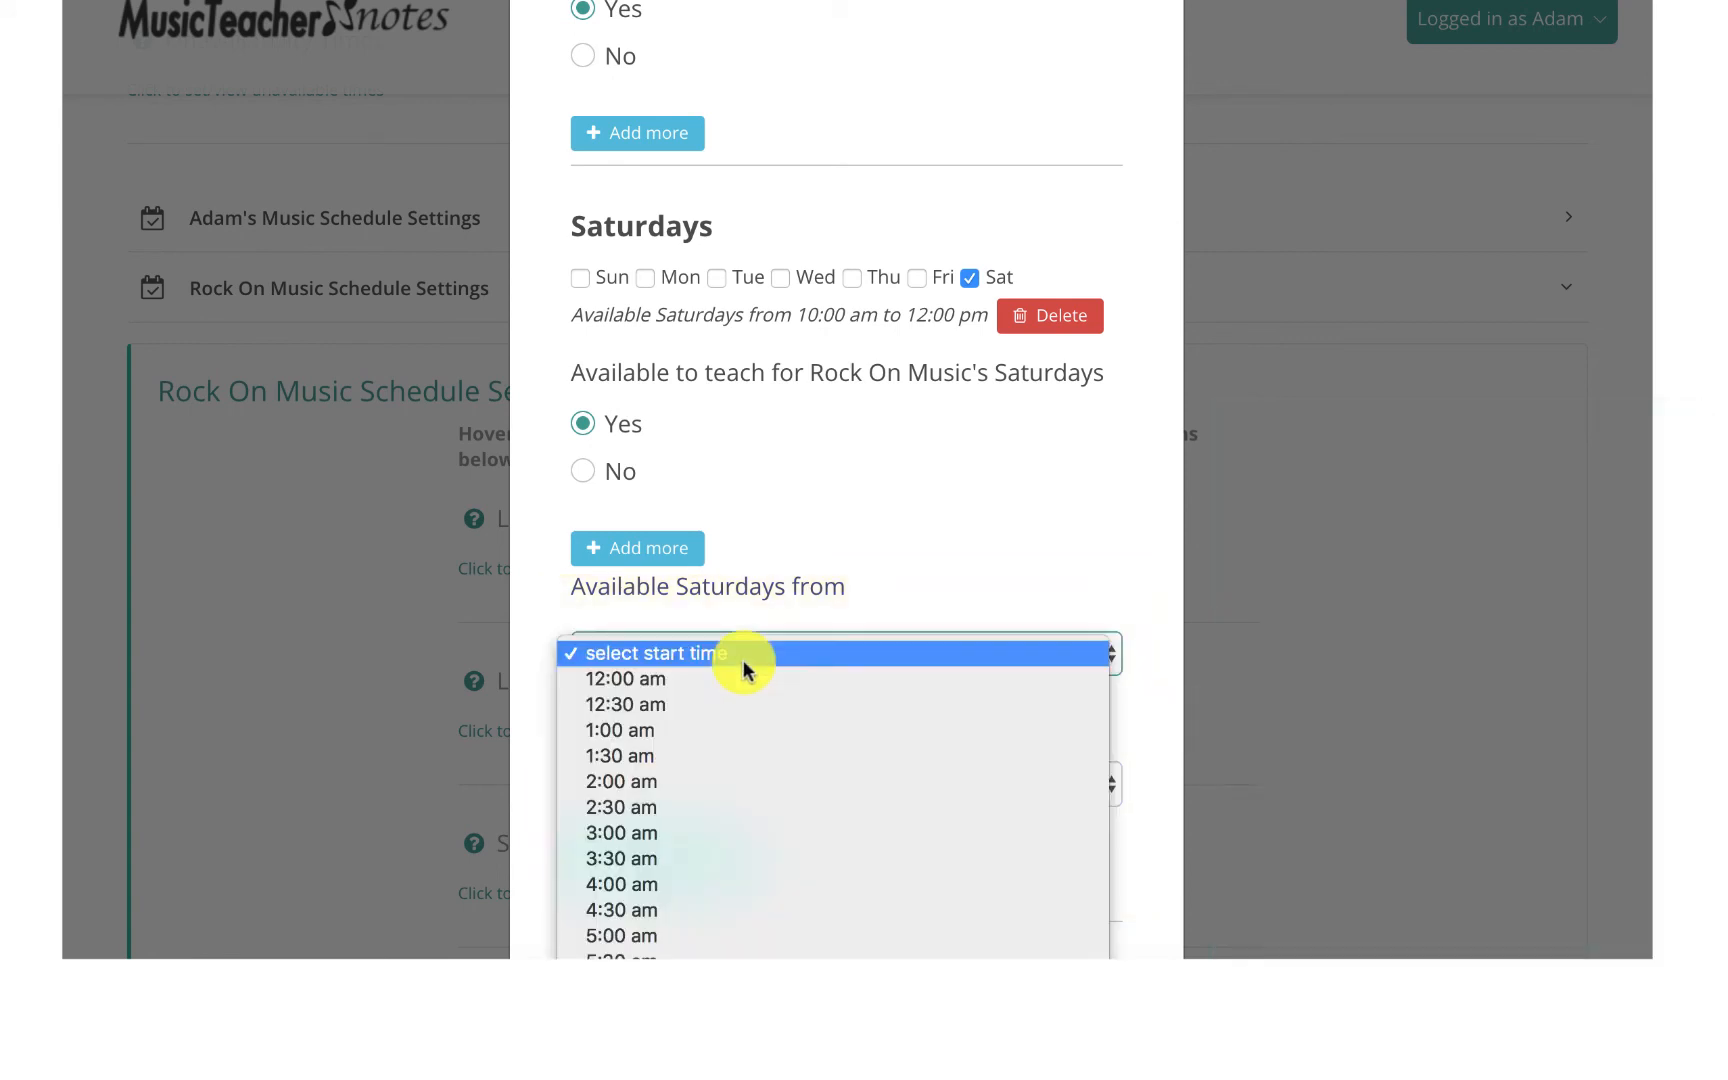
scroll(697, 829, down, 5)
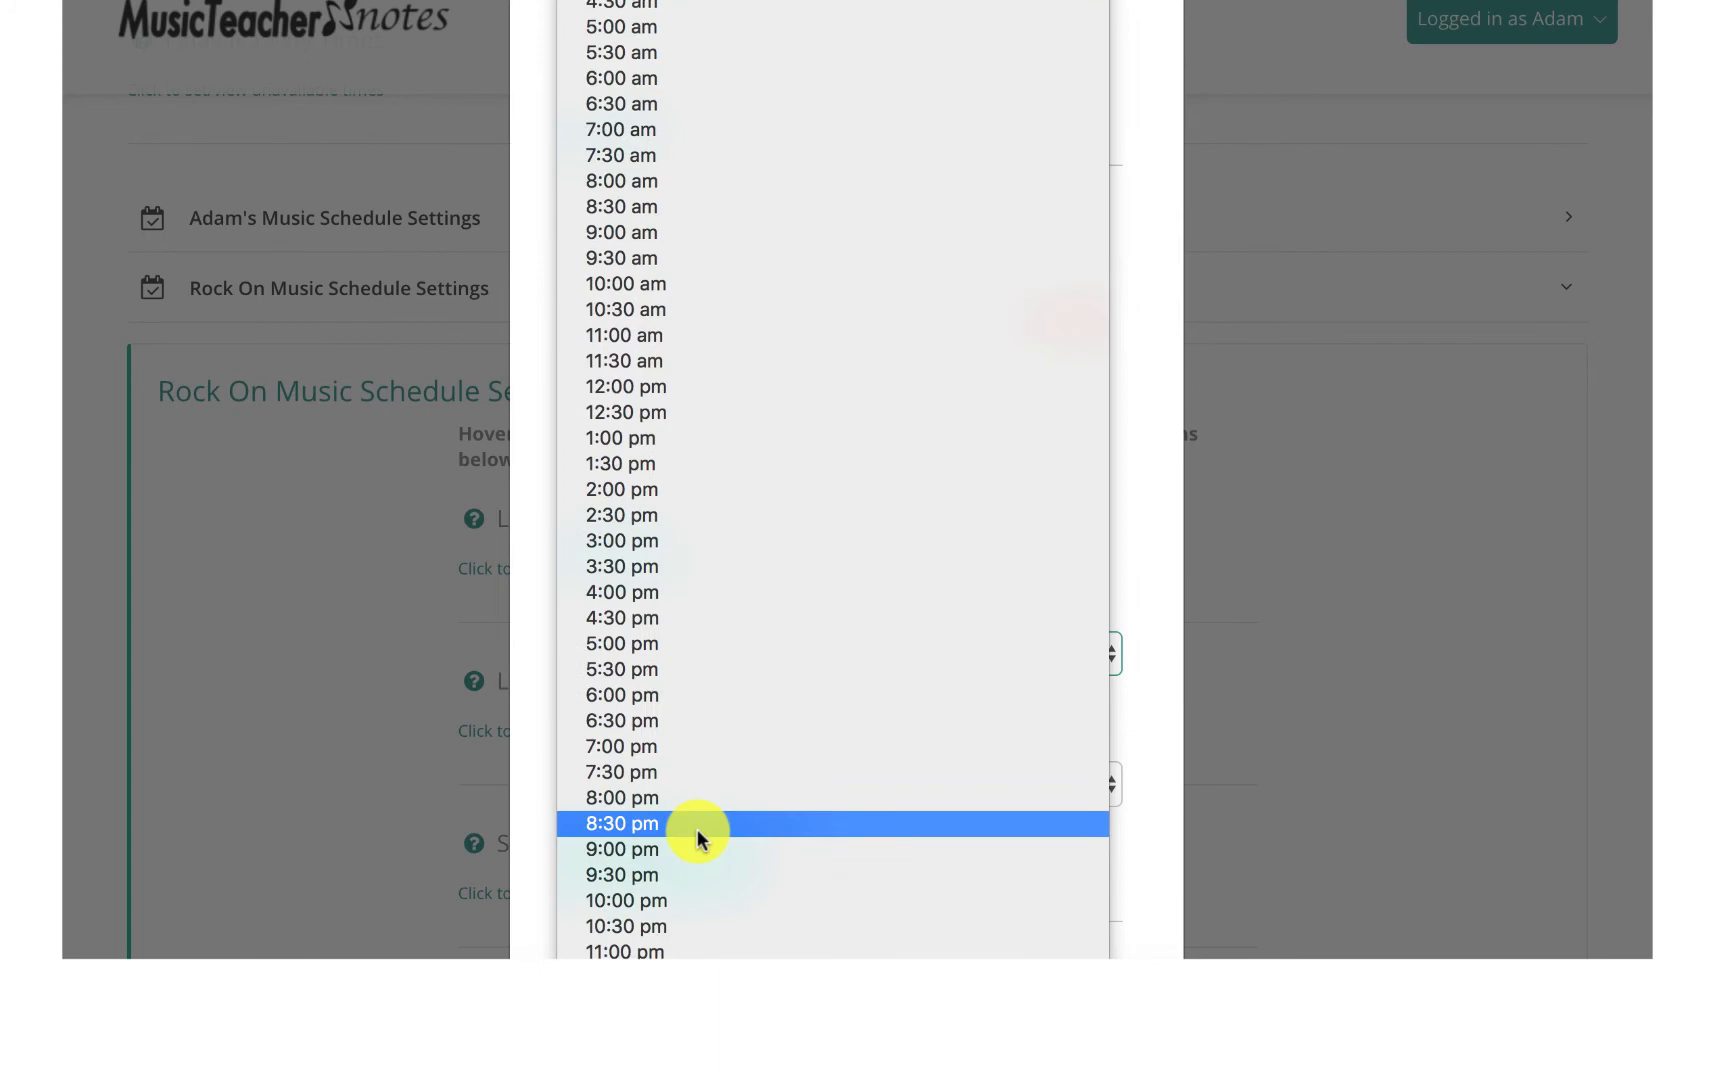
click(653, 657)
click(665, 776)
scroll(679, 891, down, 5)
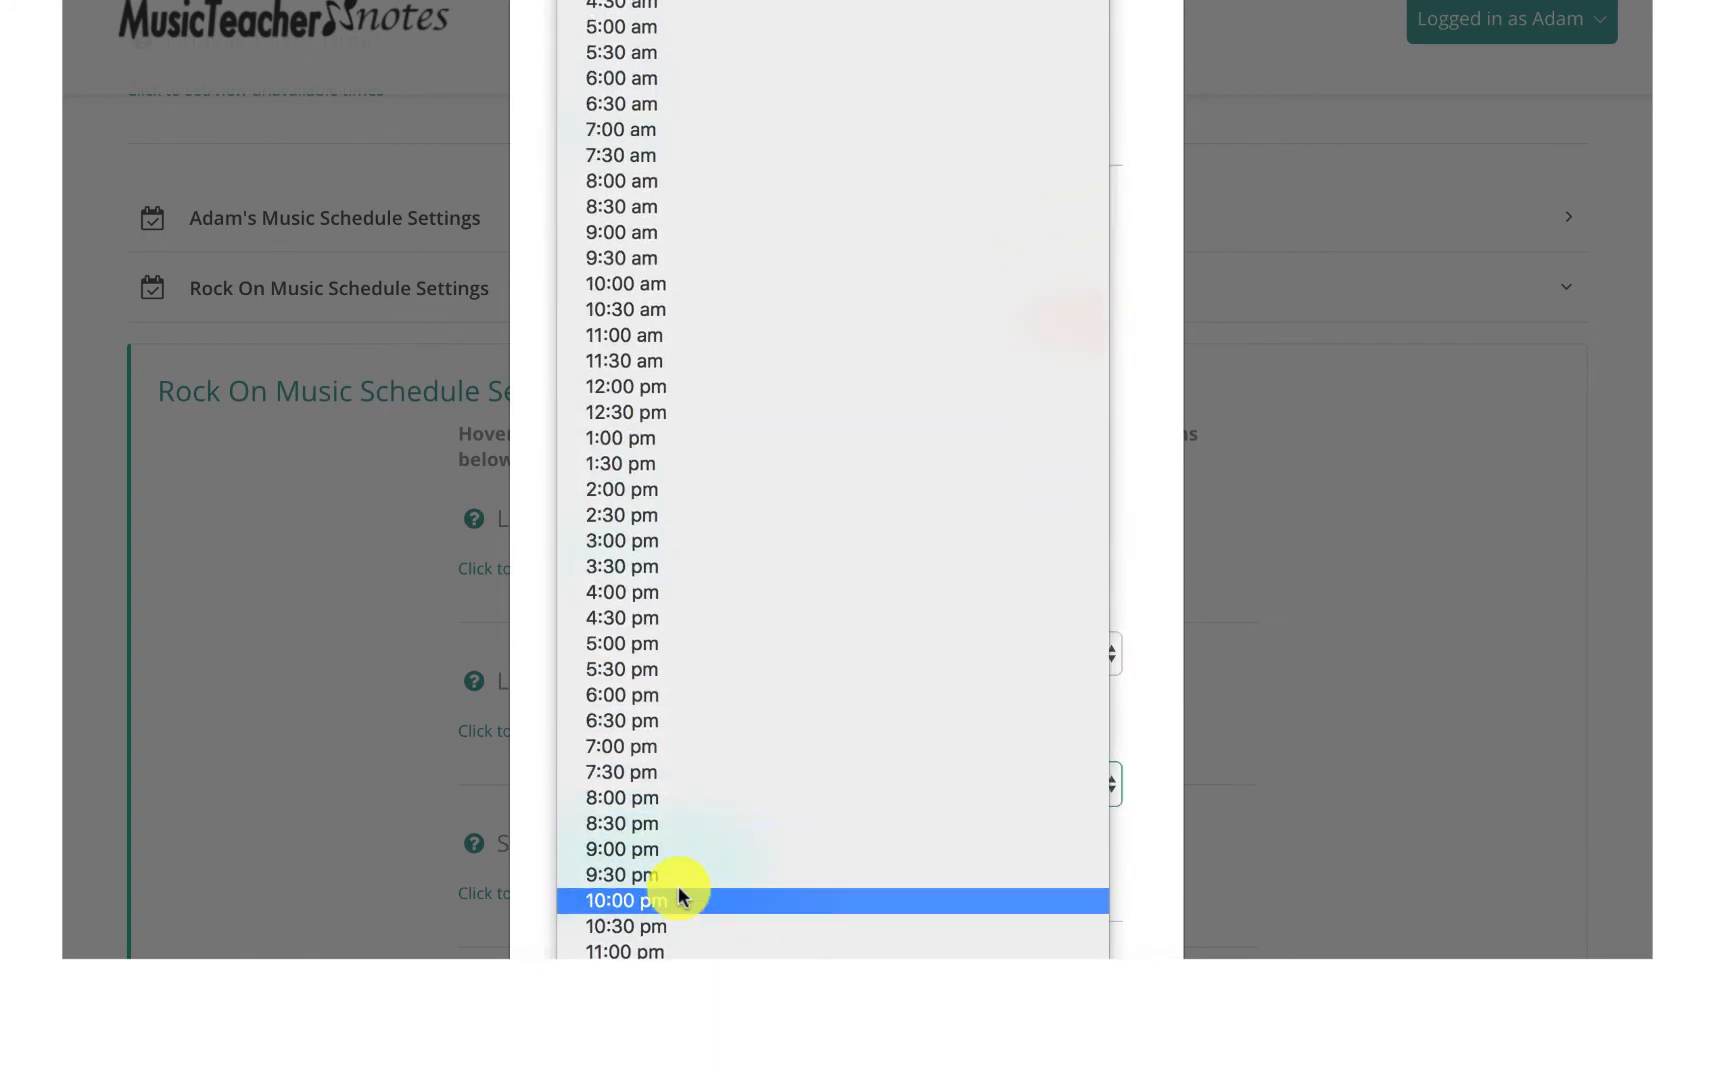
click(650, 798)
click(764, 867)
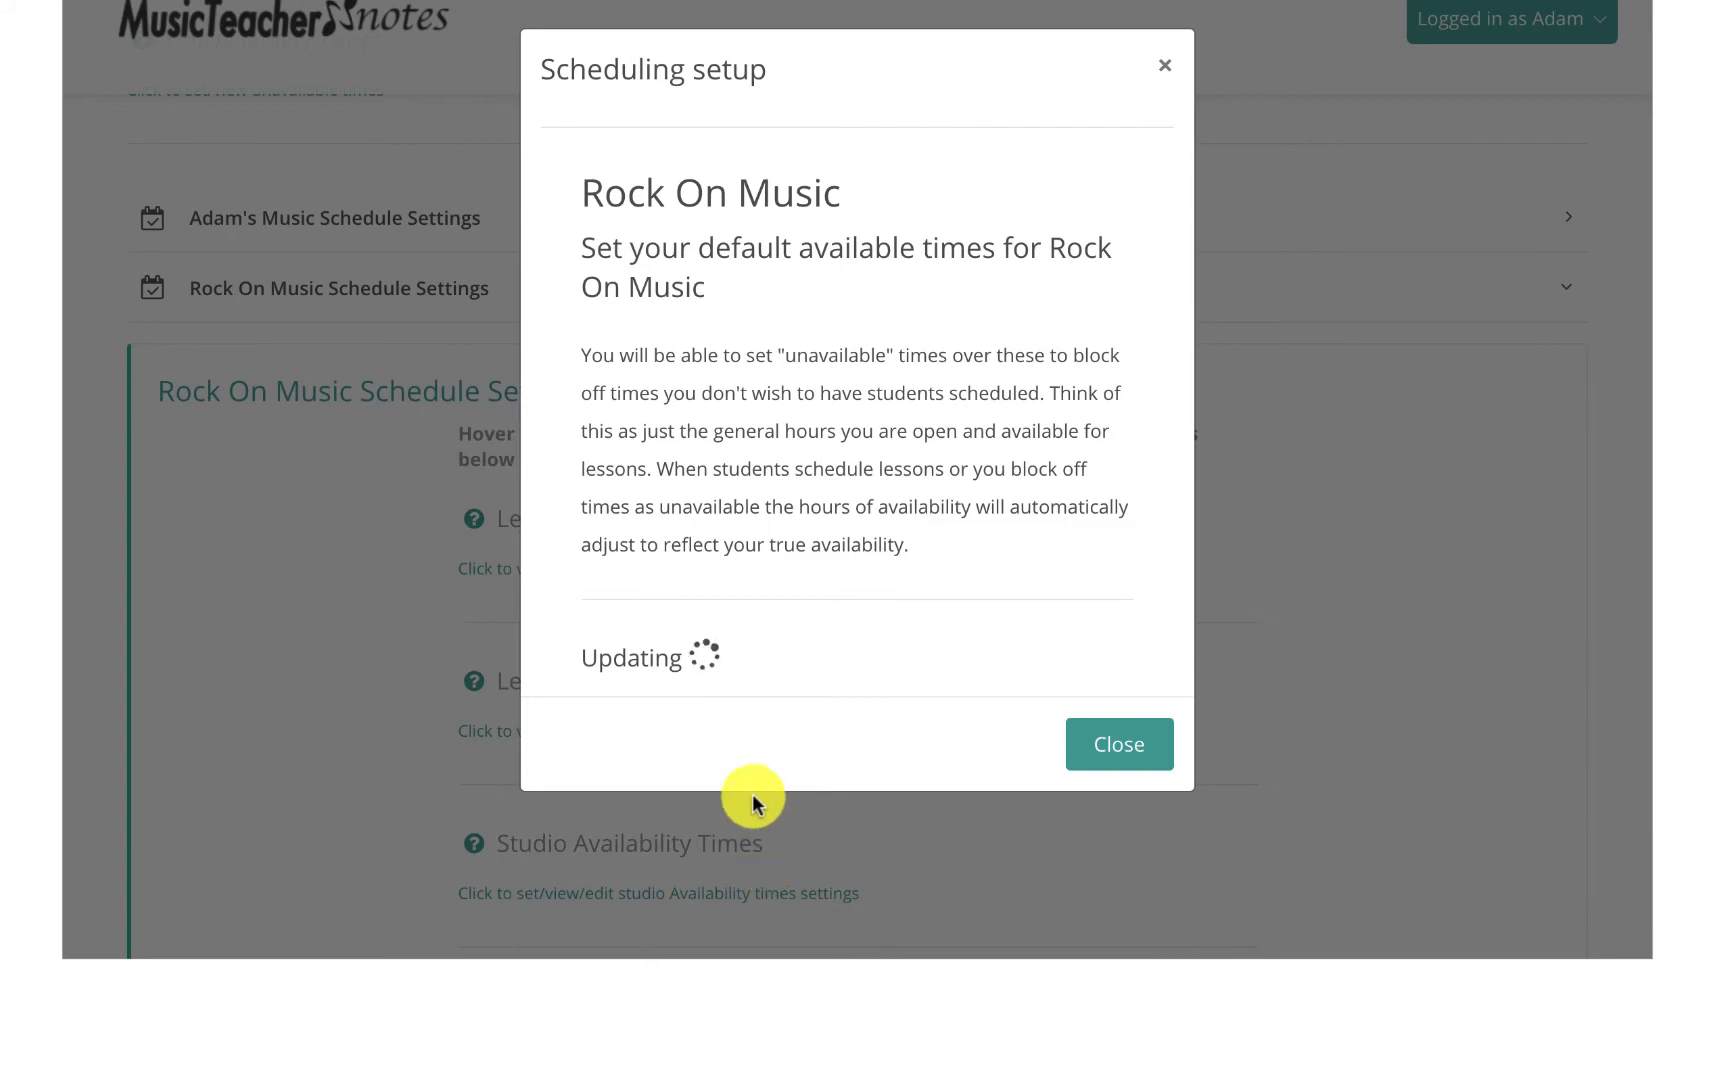
scroll(748, 780, down, 9)
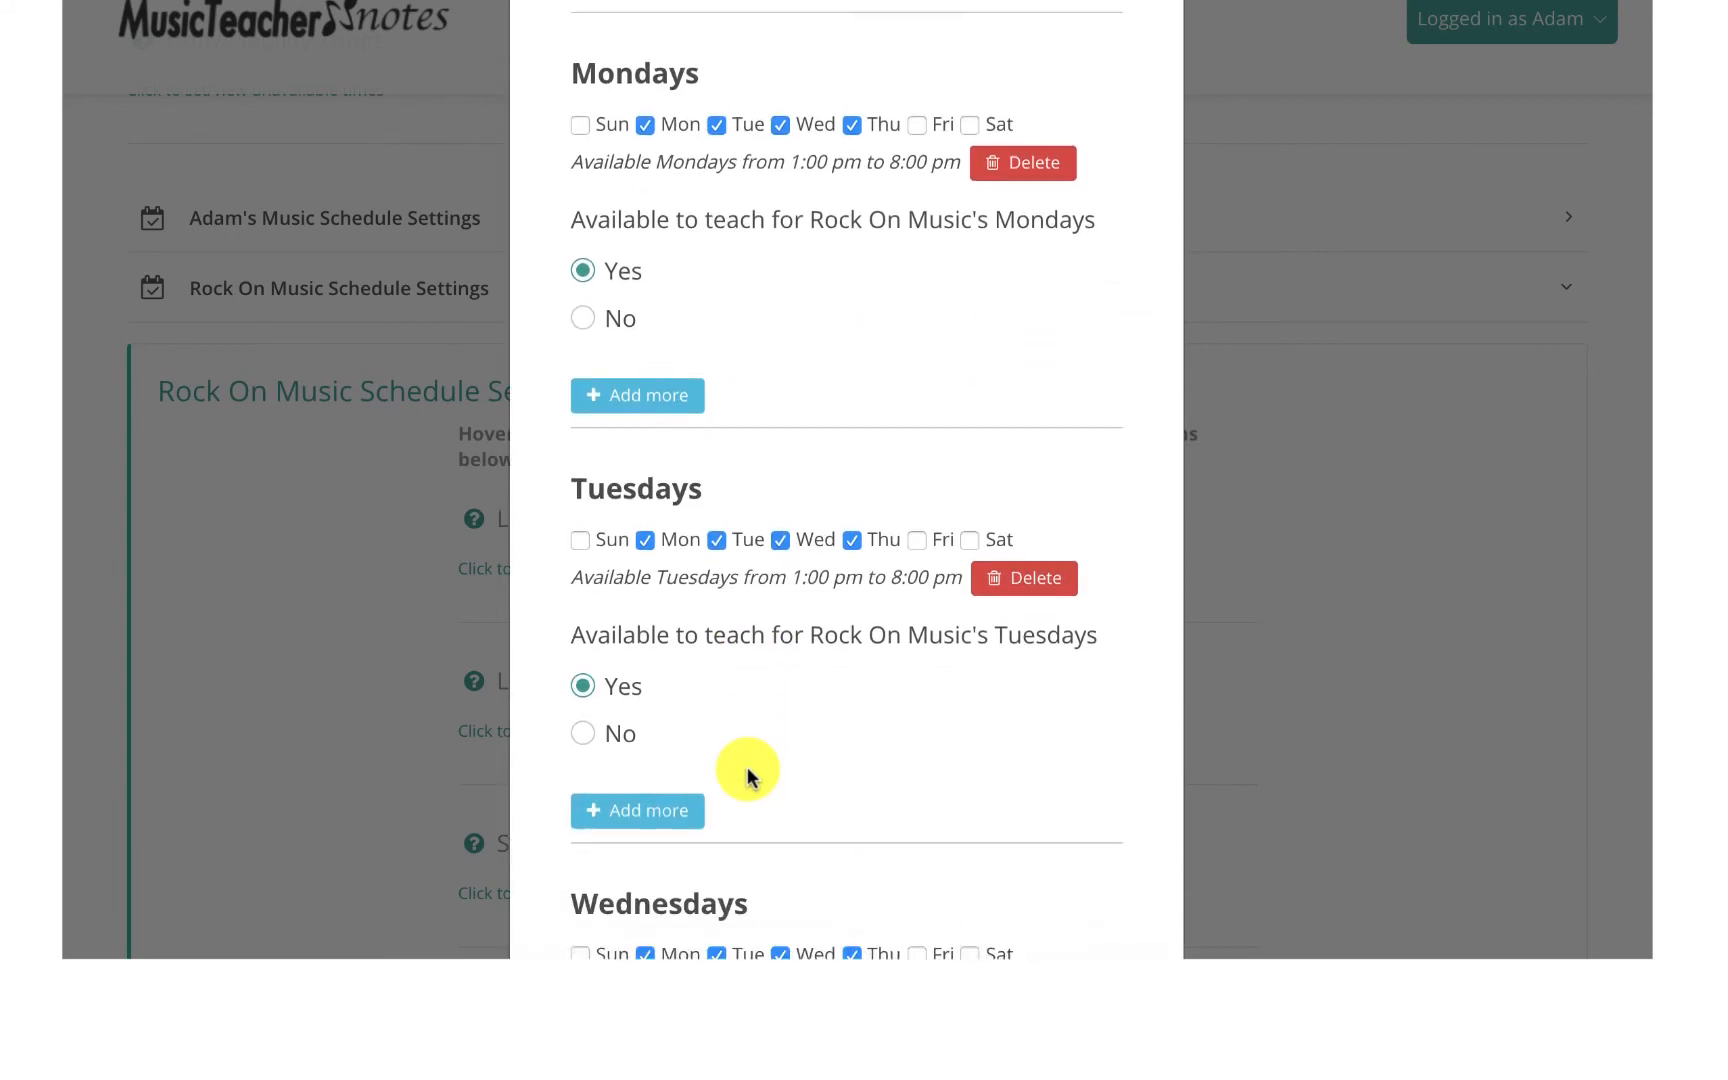
scroll(748, 775, down, 15)
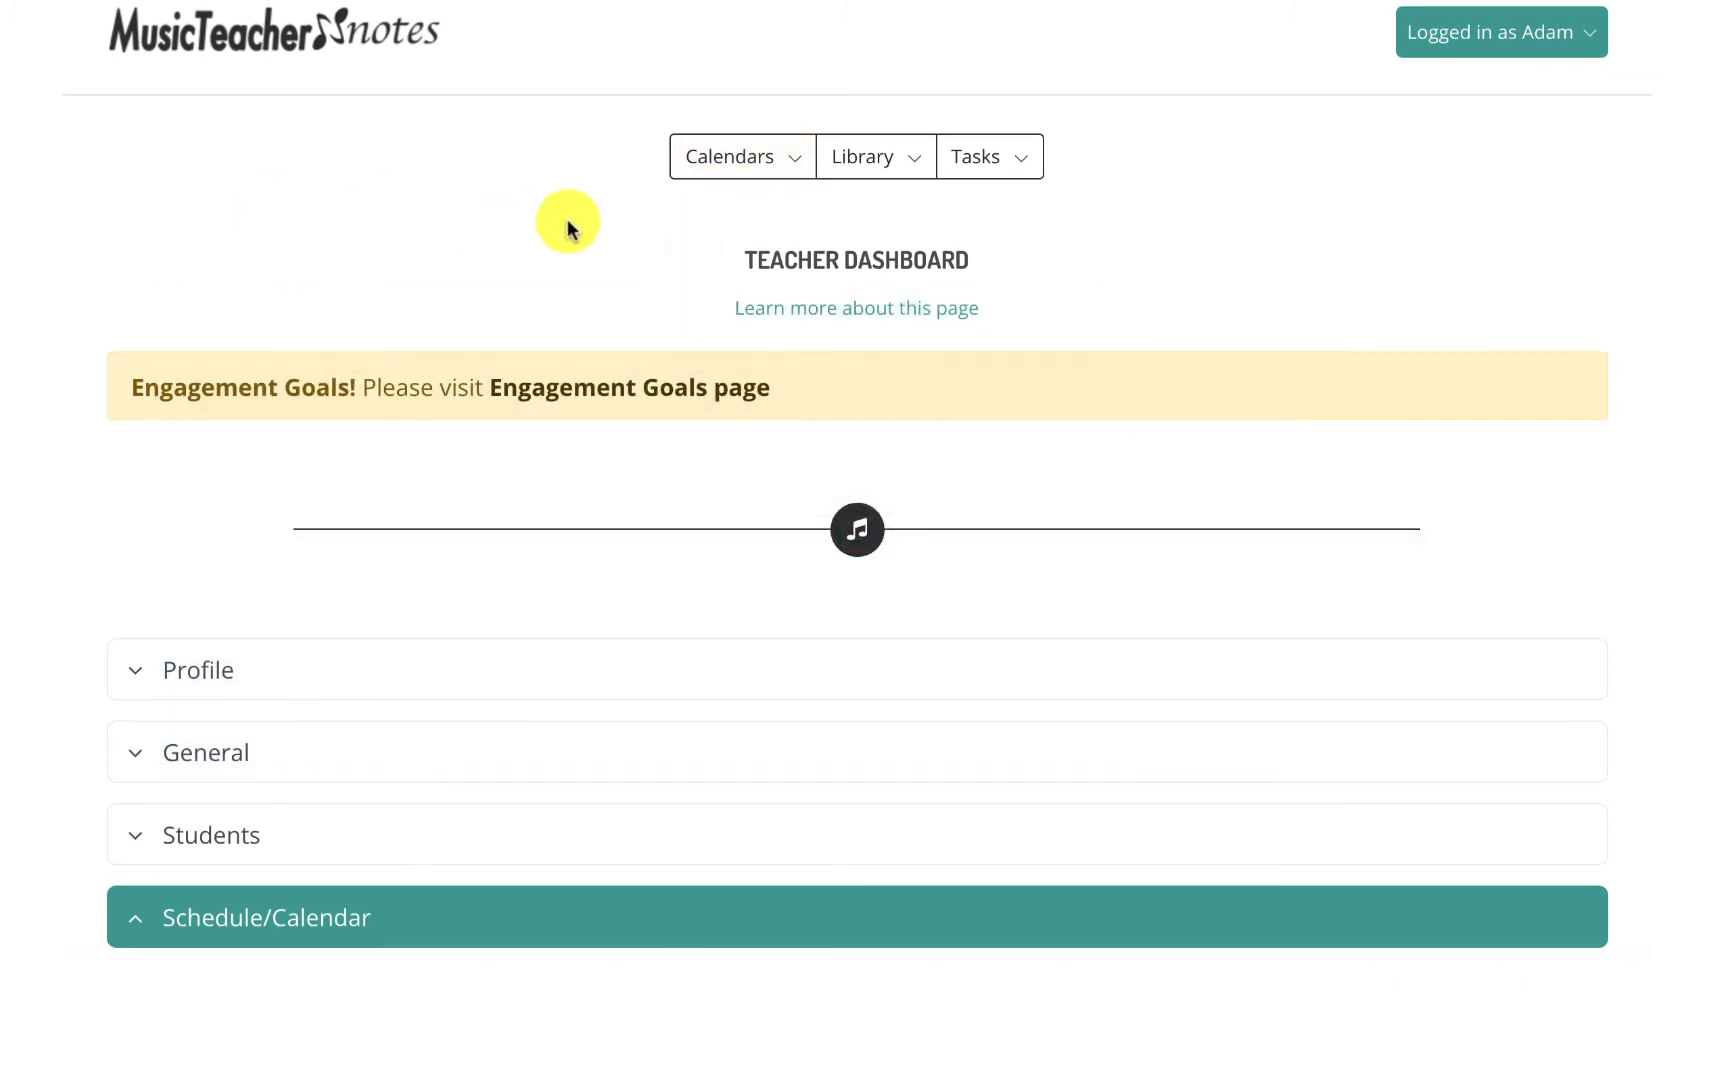
Open the monthly availability calendar and look over the teaching days and days off in December 2019.
click(788, 164)
click(806, 278)
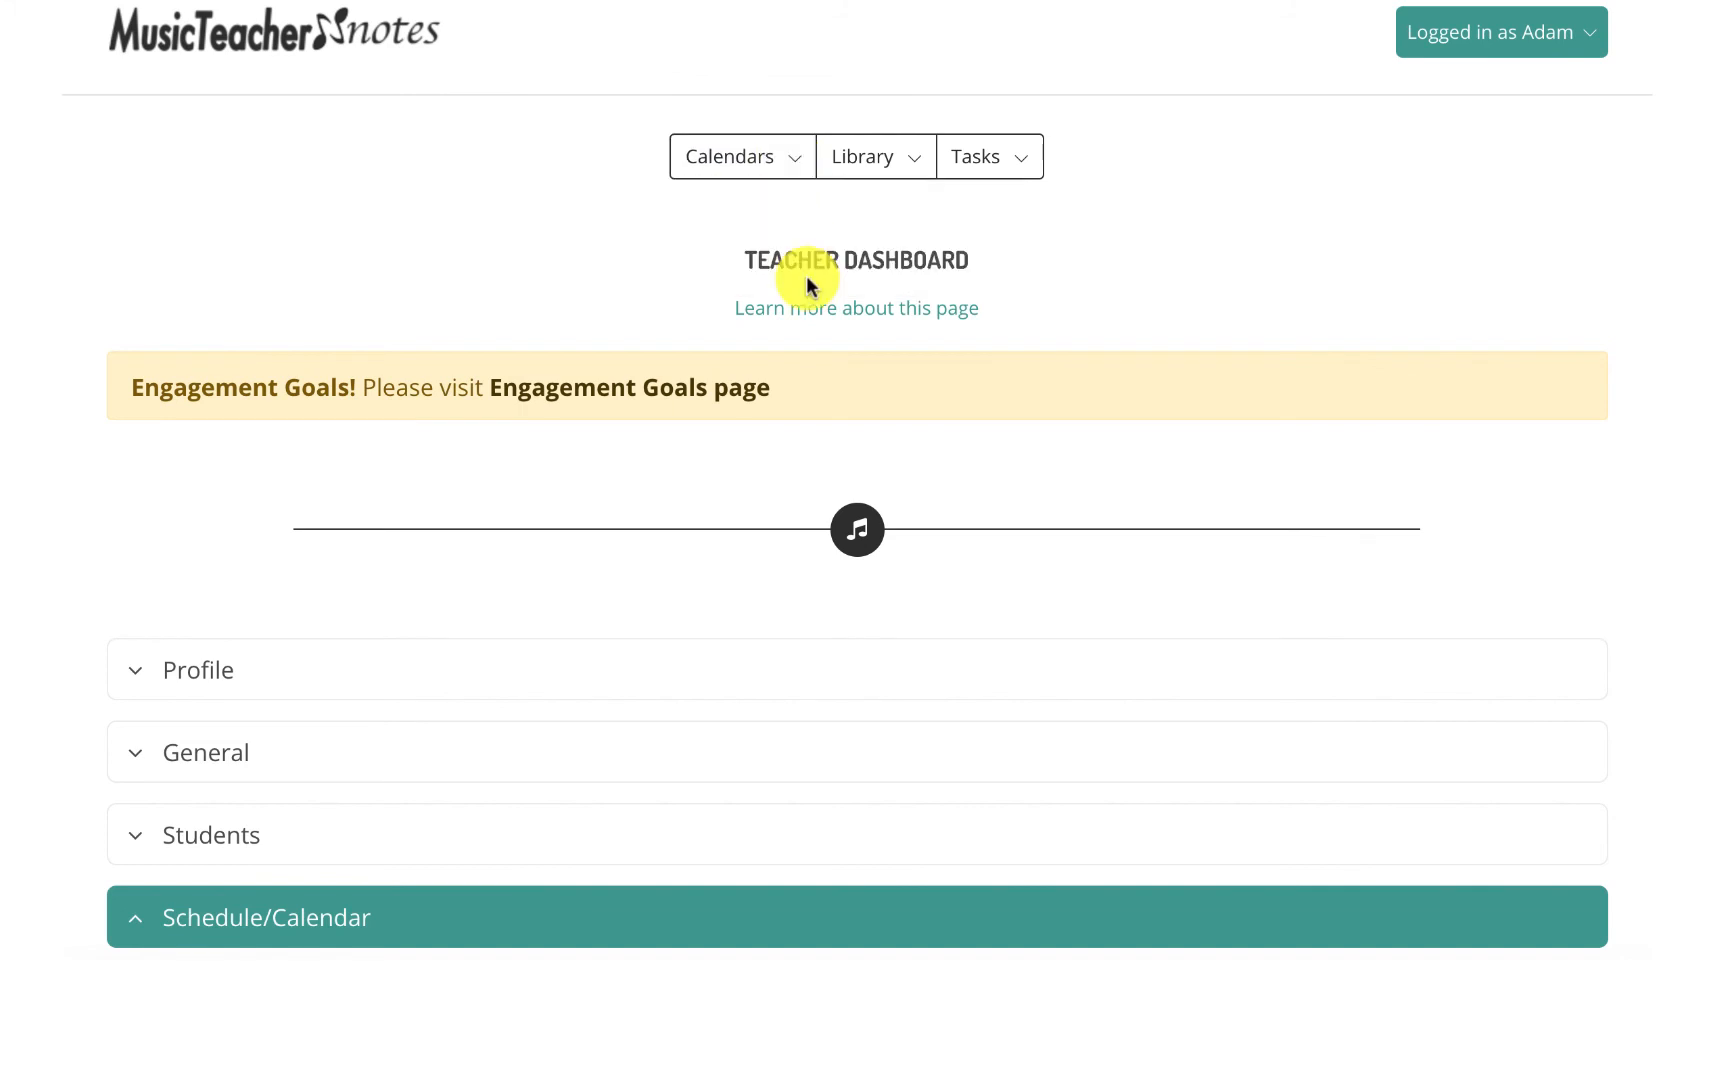
scroll(88, 600, down, 6)
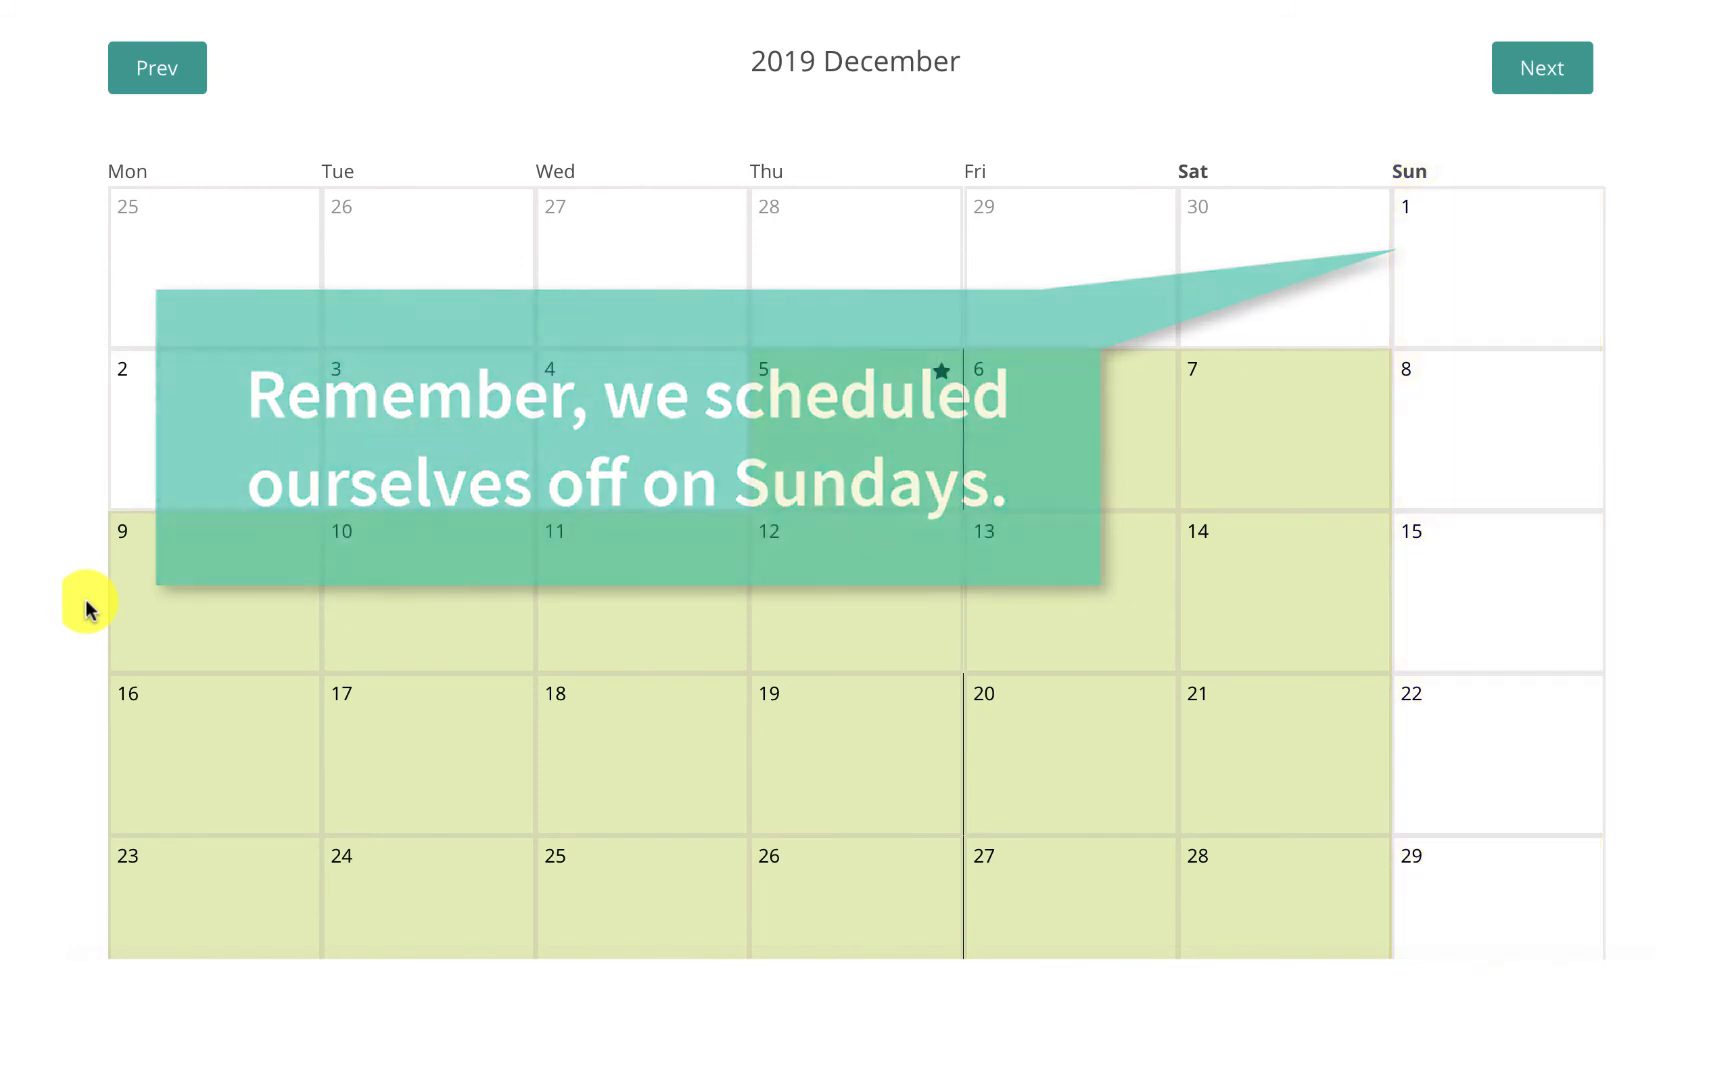
scroll(88, 608, down, 1)
scroll(86, 608, down, 2)
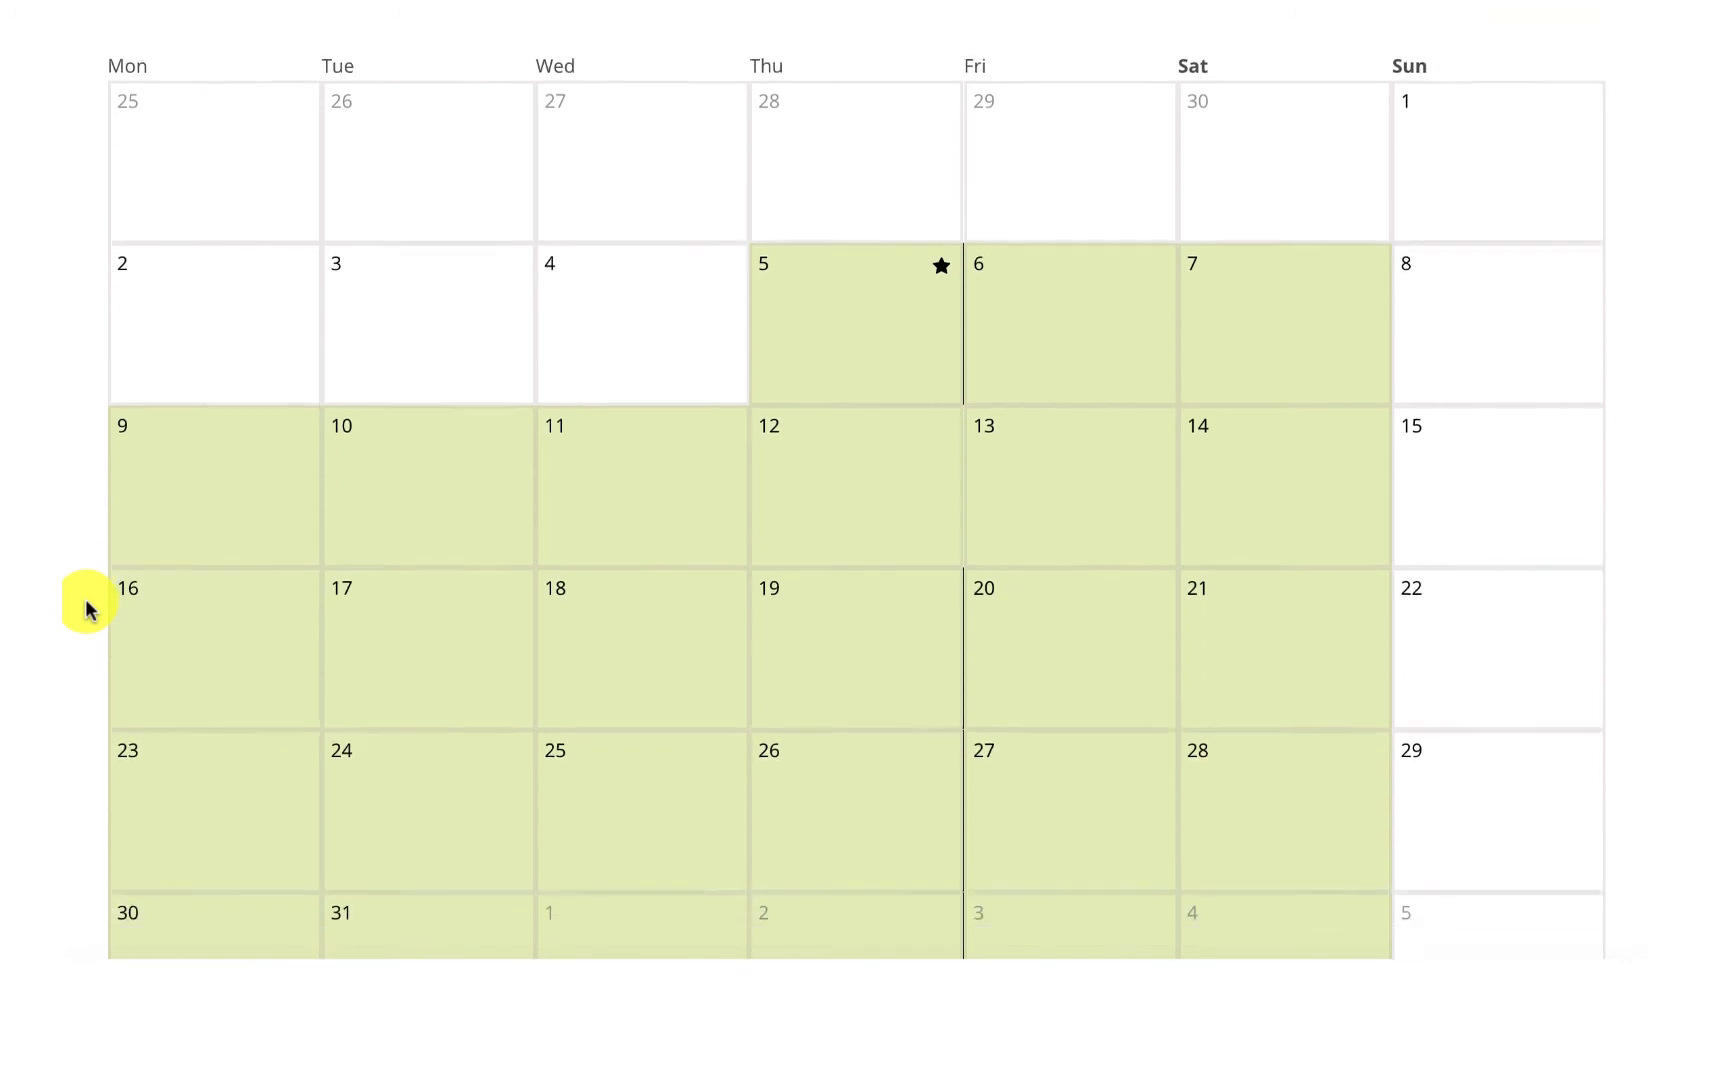
scroll(165, 600, up, 2)
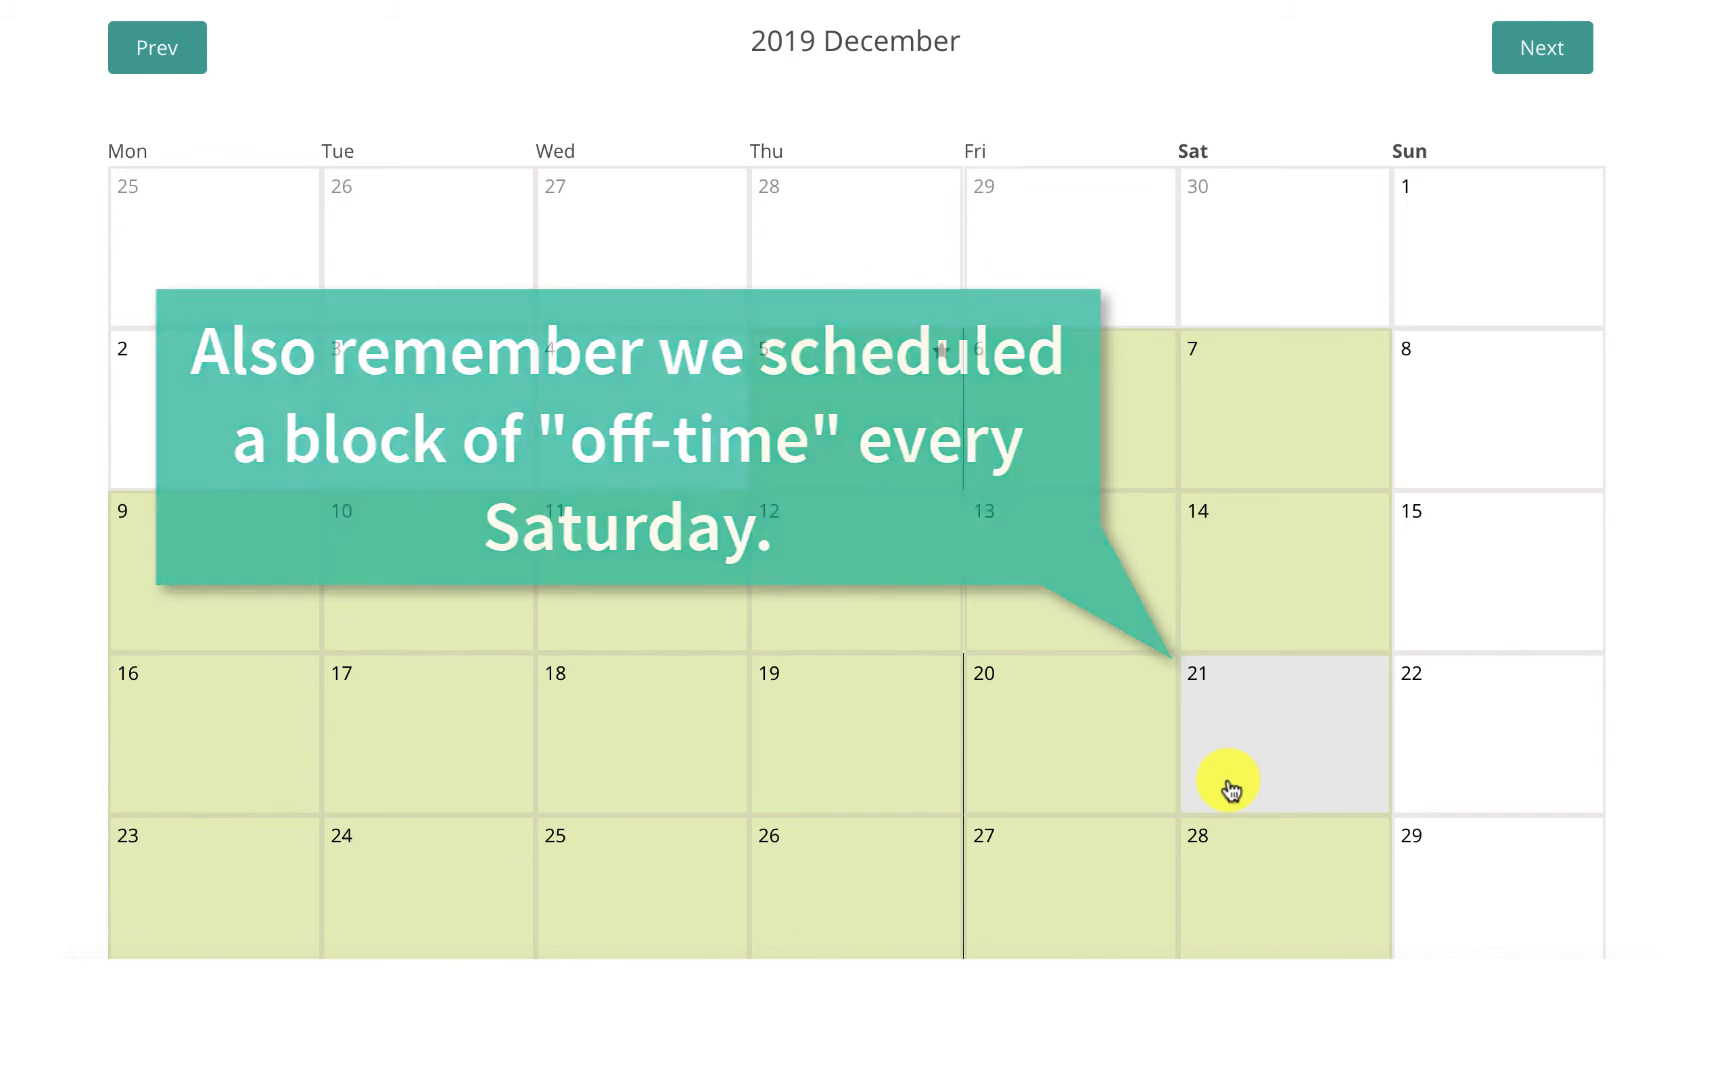
Open the daily availability for Saturday, December 21, 2019 and check its morning and evening time slots.
click(1230, 790)
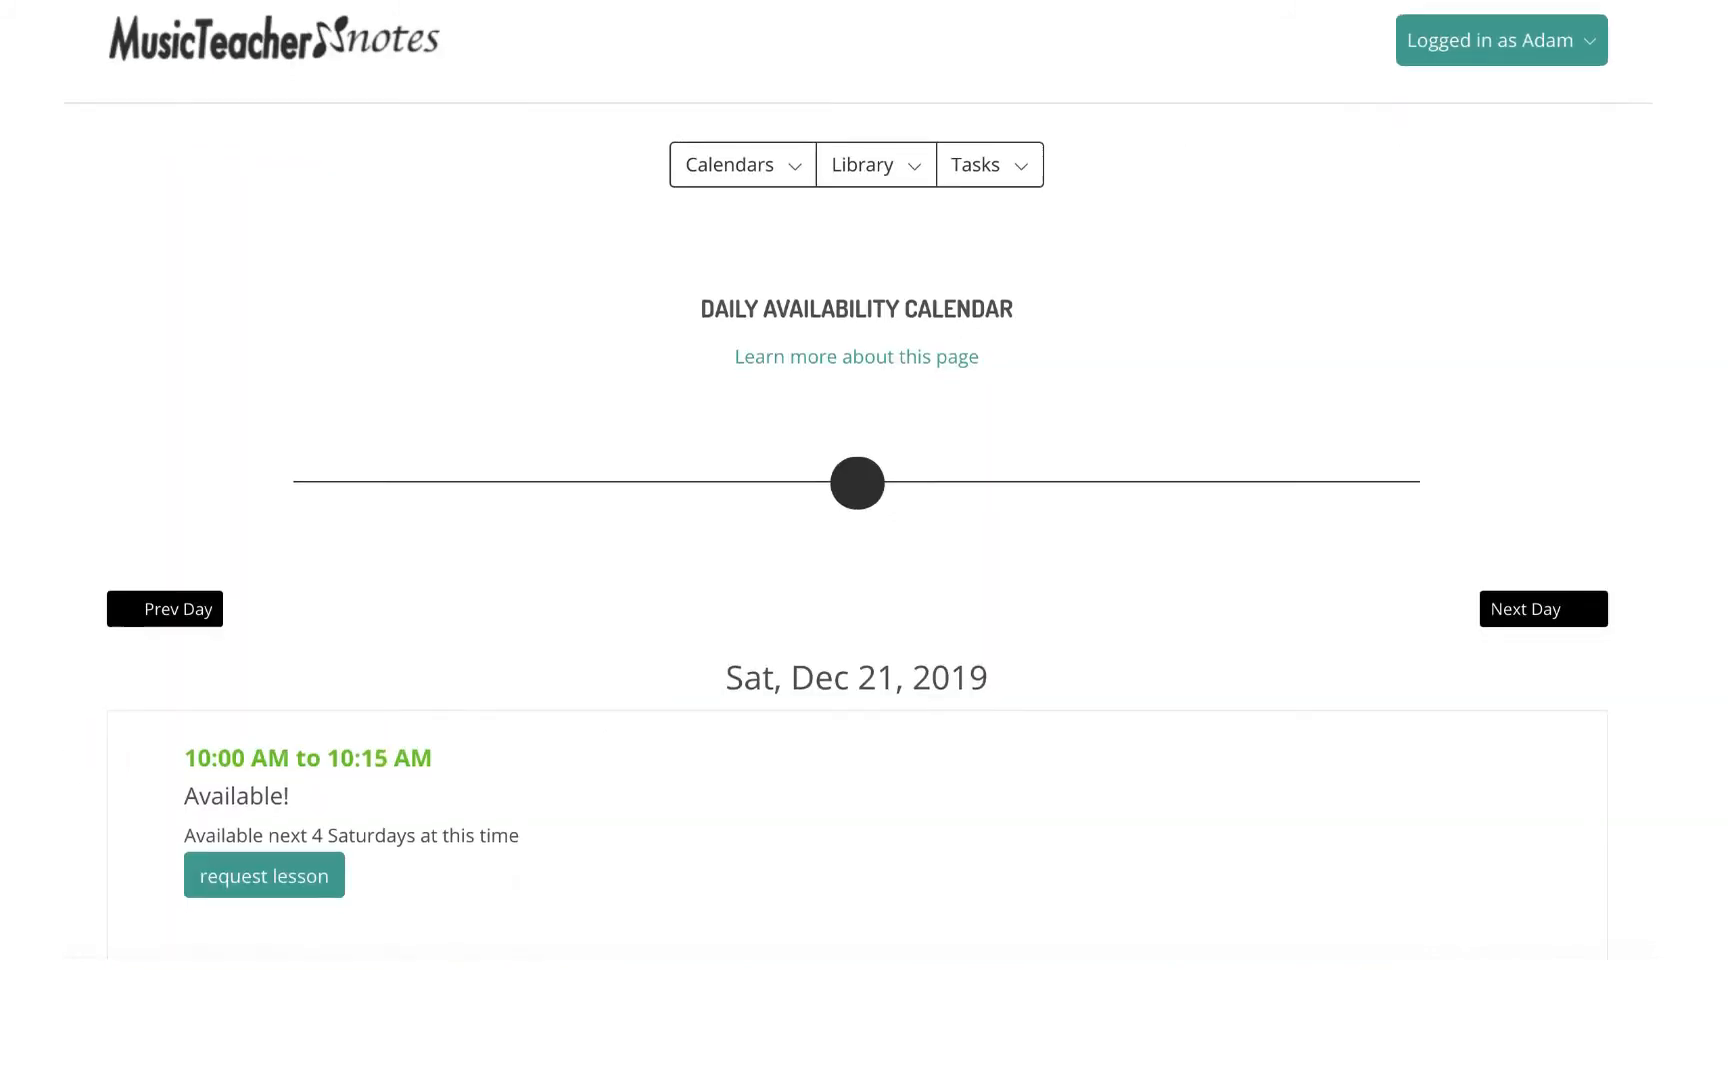
scroll(633, 720, down, 12)
scroll(850, 520, down, 6)
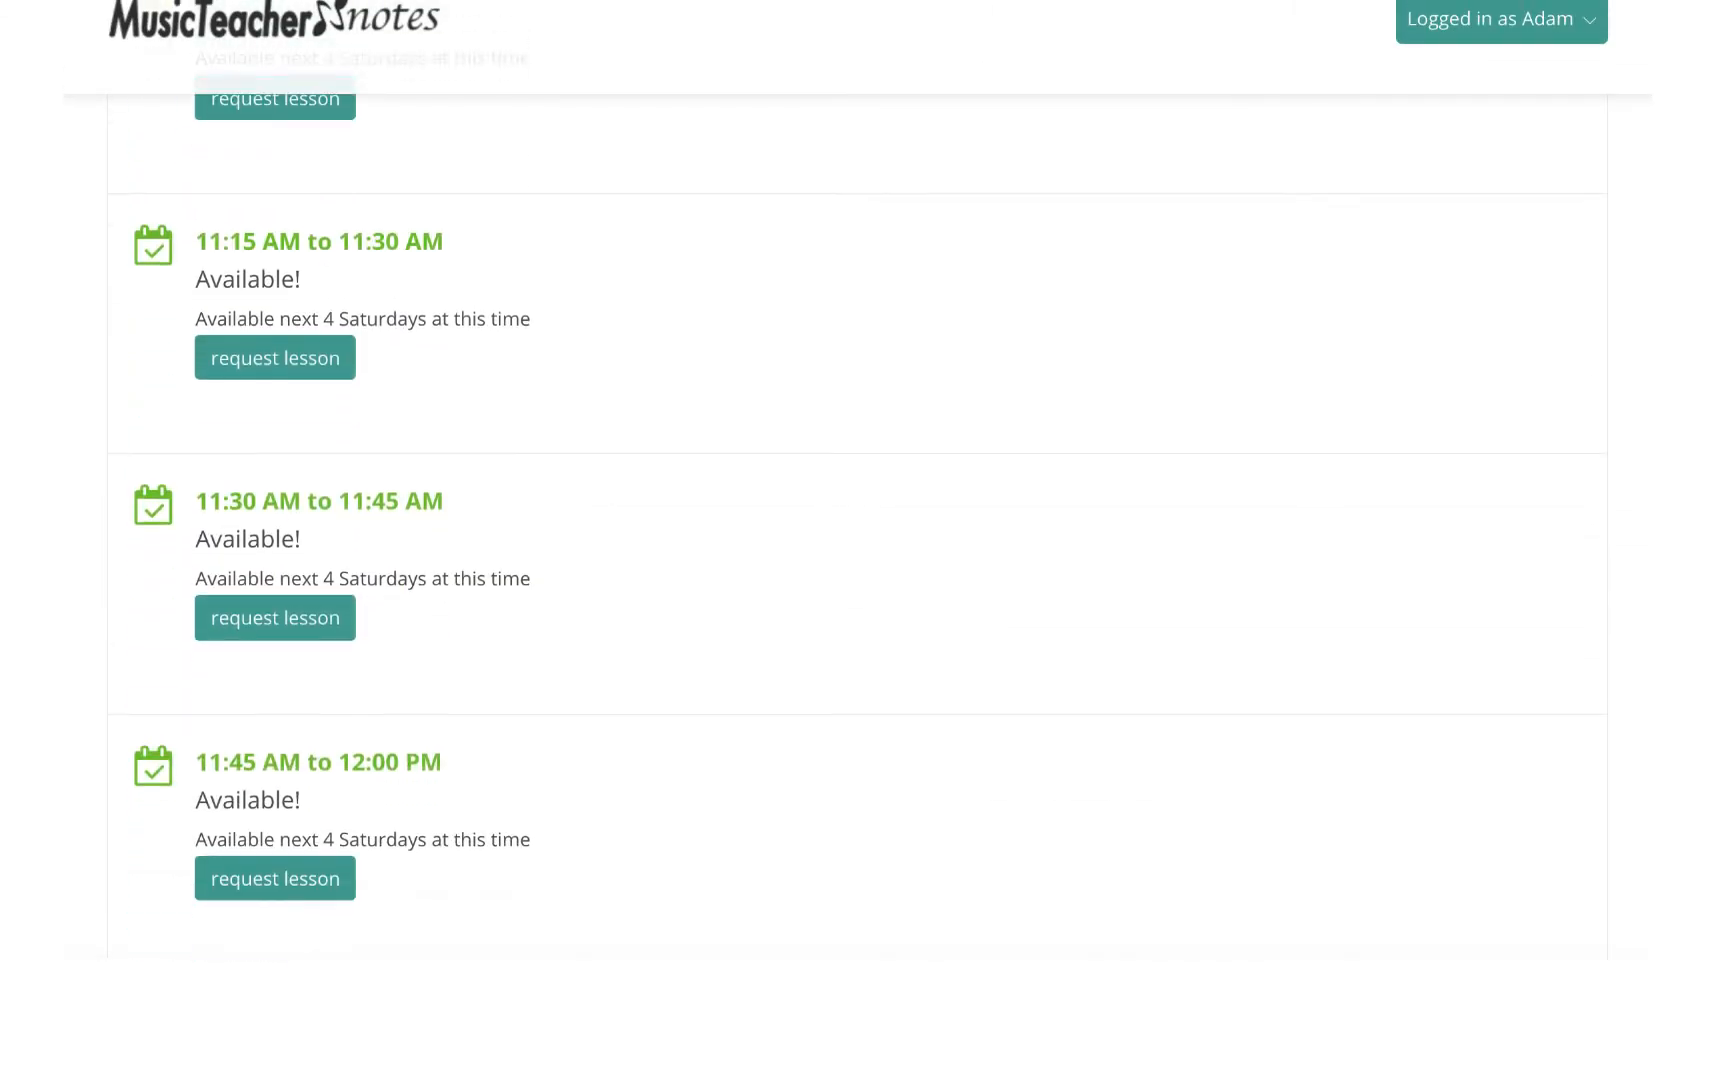
scroll(857, 520, down, 2)
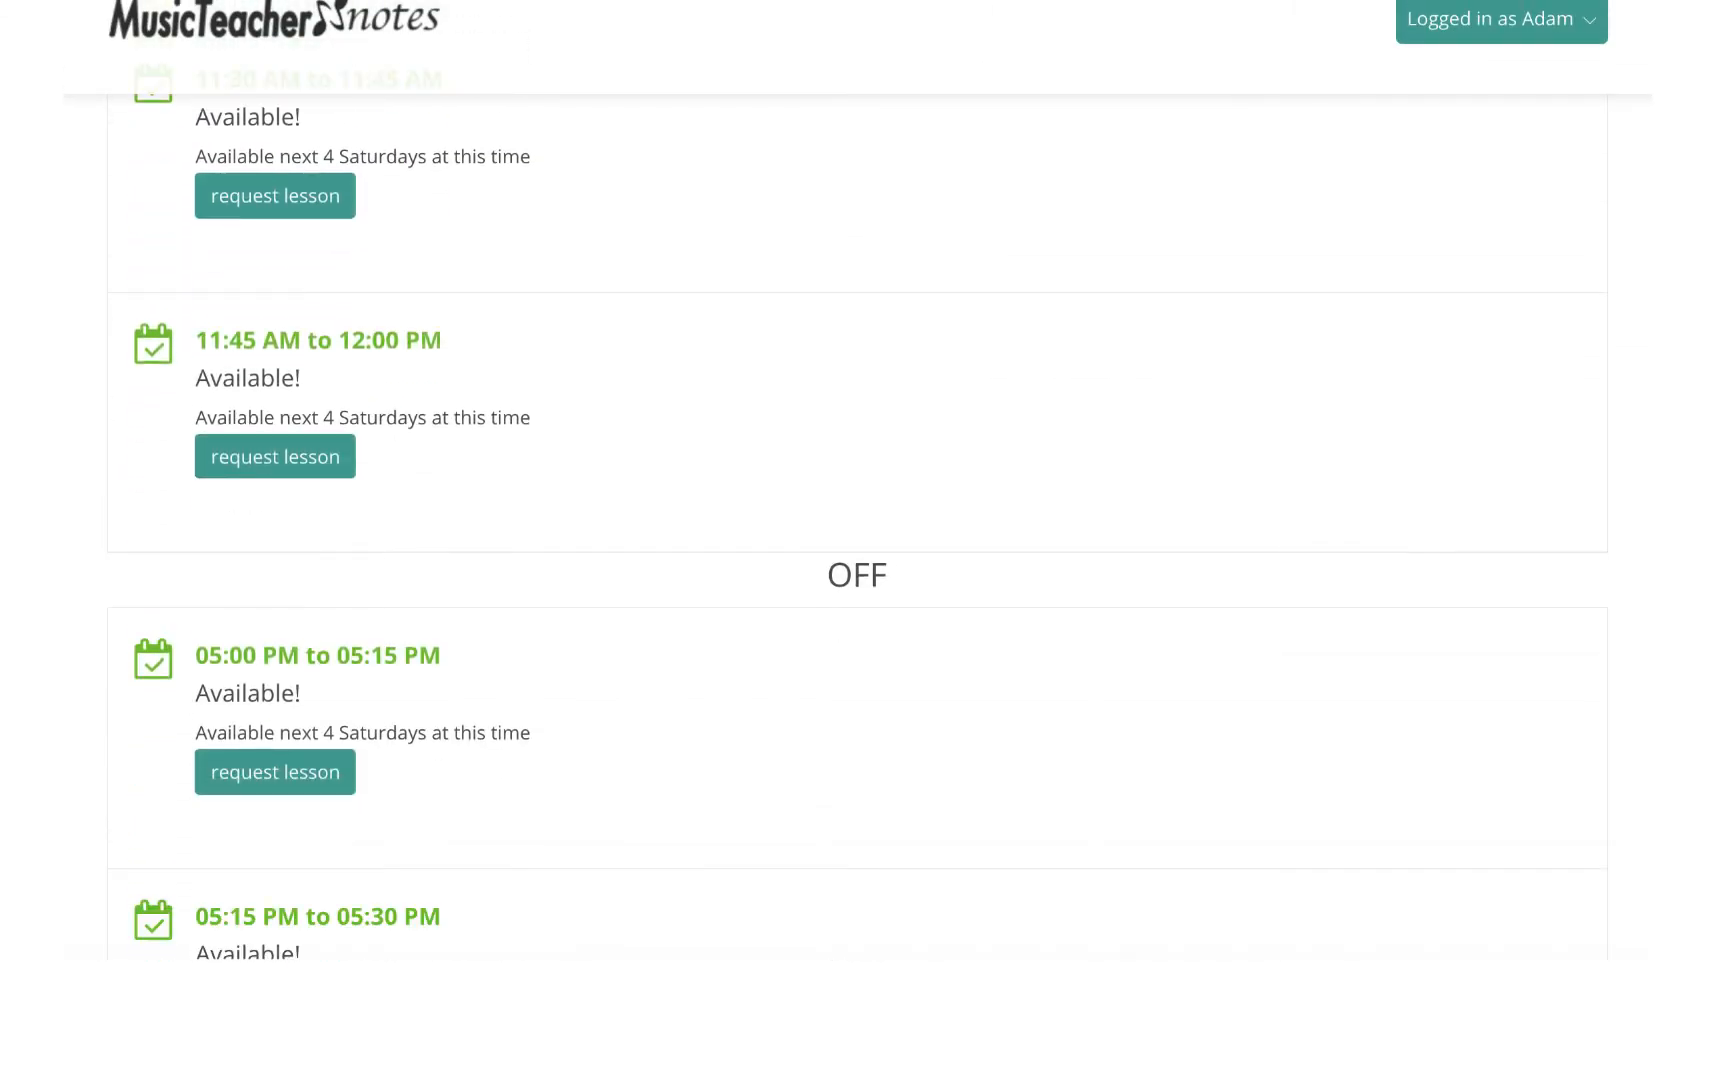